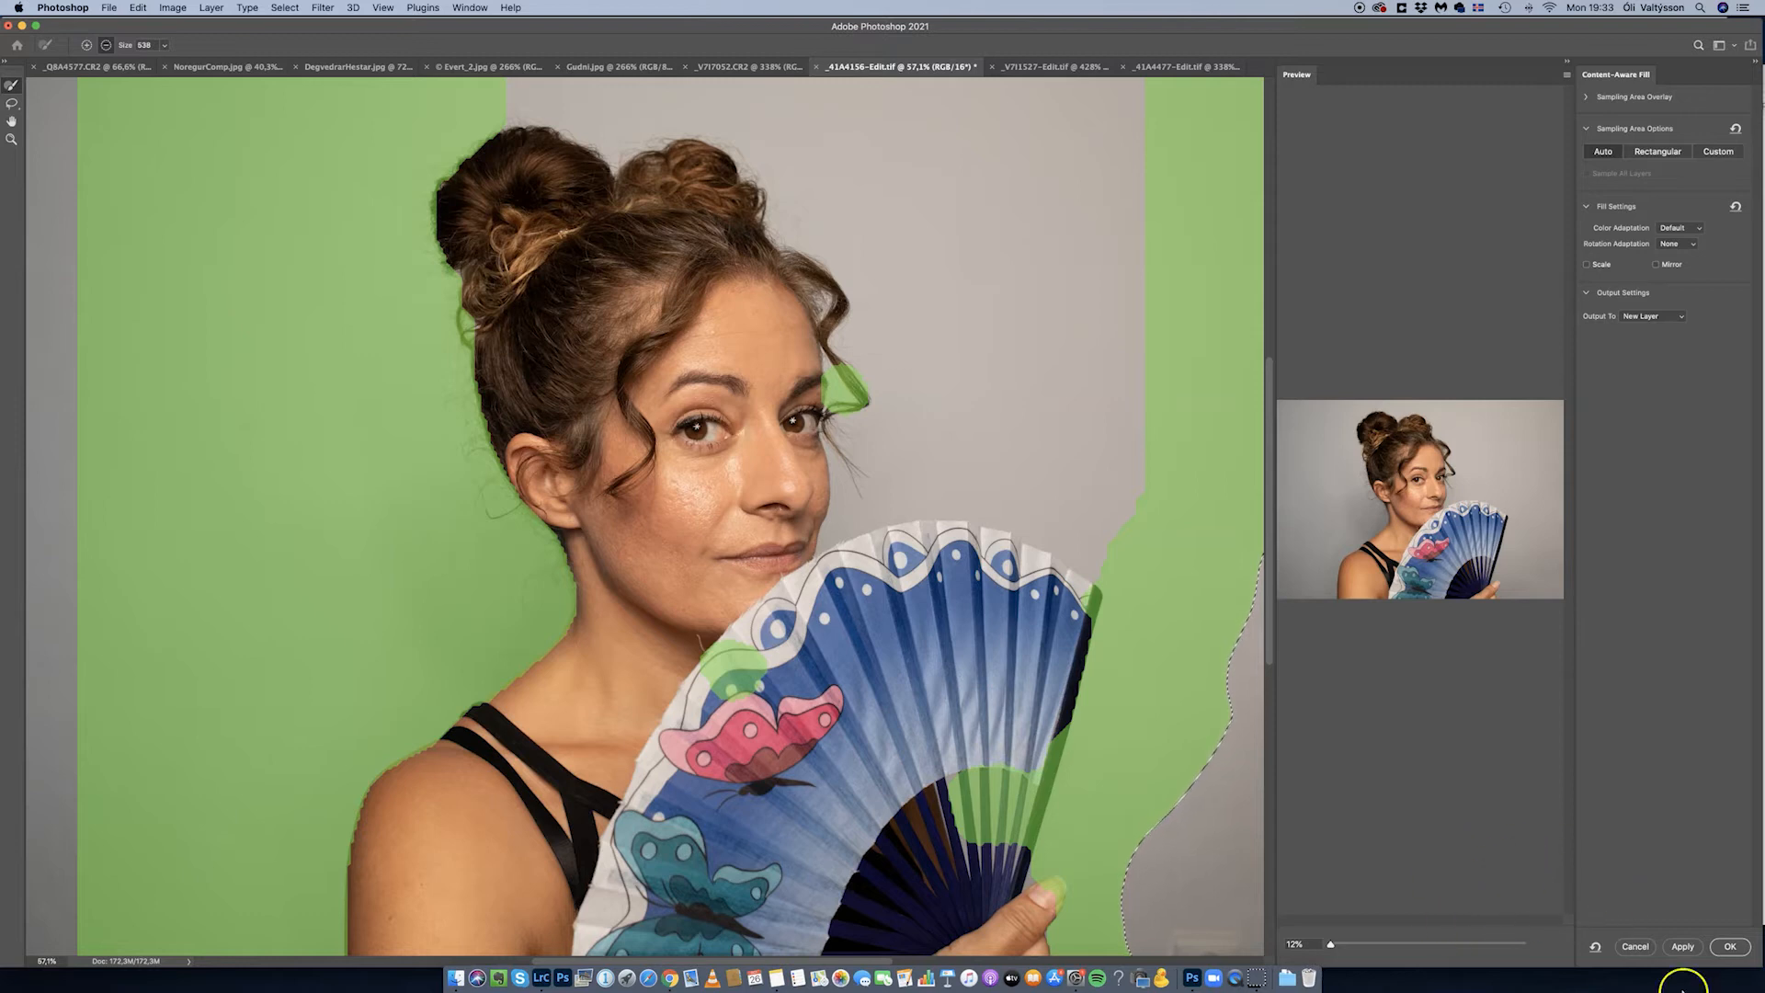
- Apply the Content-Aware Fill of the backdrop to a new layer and stamp all visible layers into one merged layer
{"action": "left_click", "coordinate": [1732, 949]}
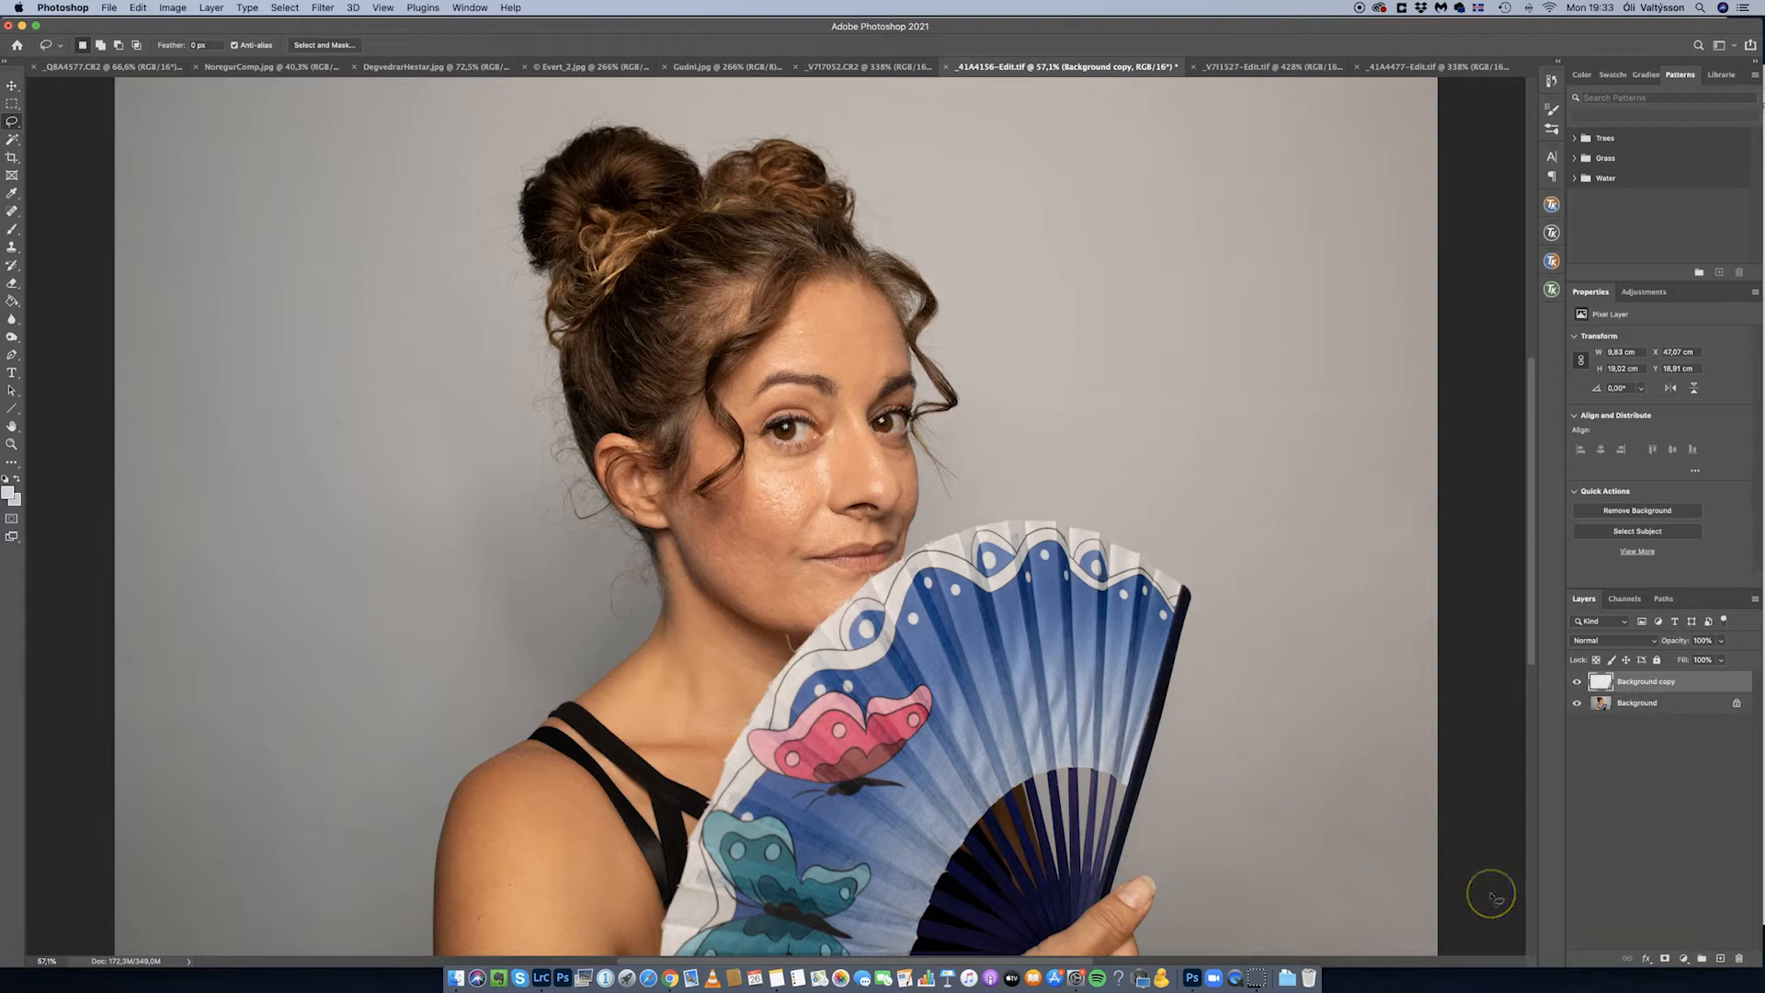
{"action": "key", "text": "super+alt+shift+e"}
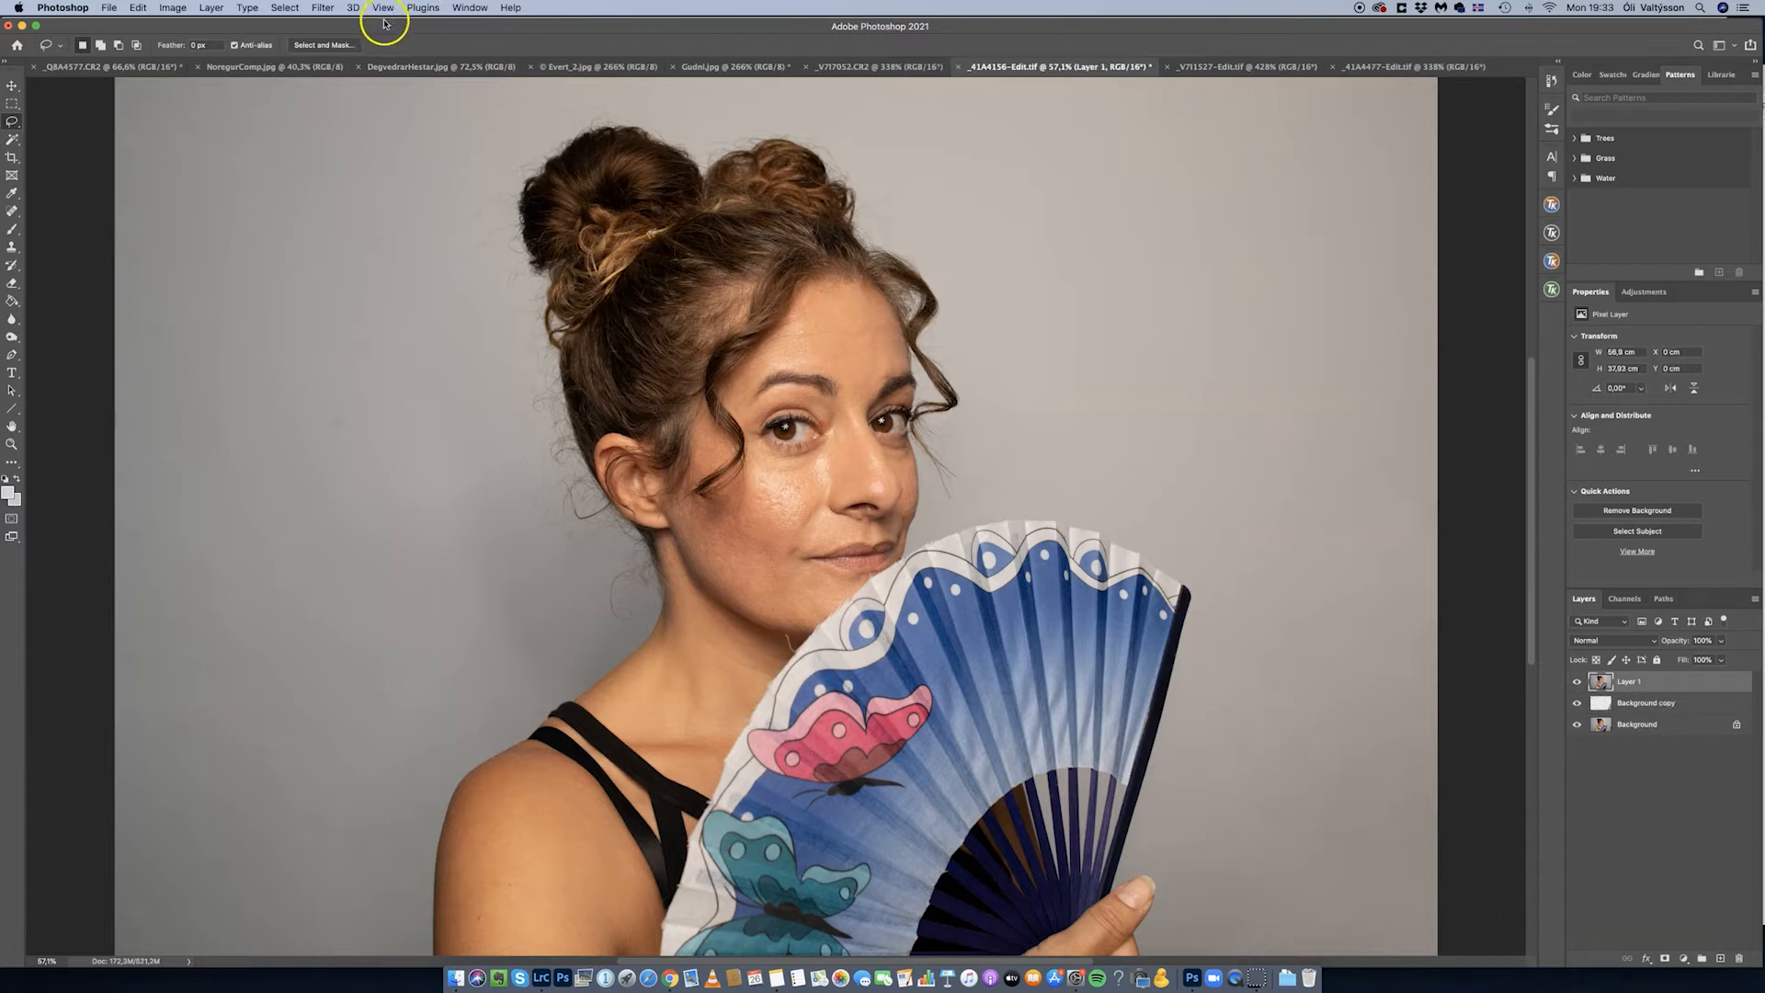
{"action": "left_click", "coordinate": [326, 11]}
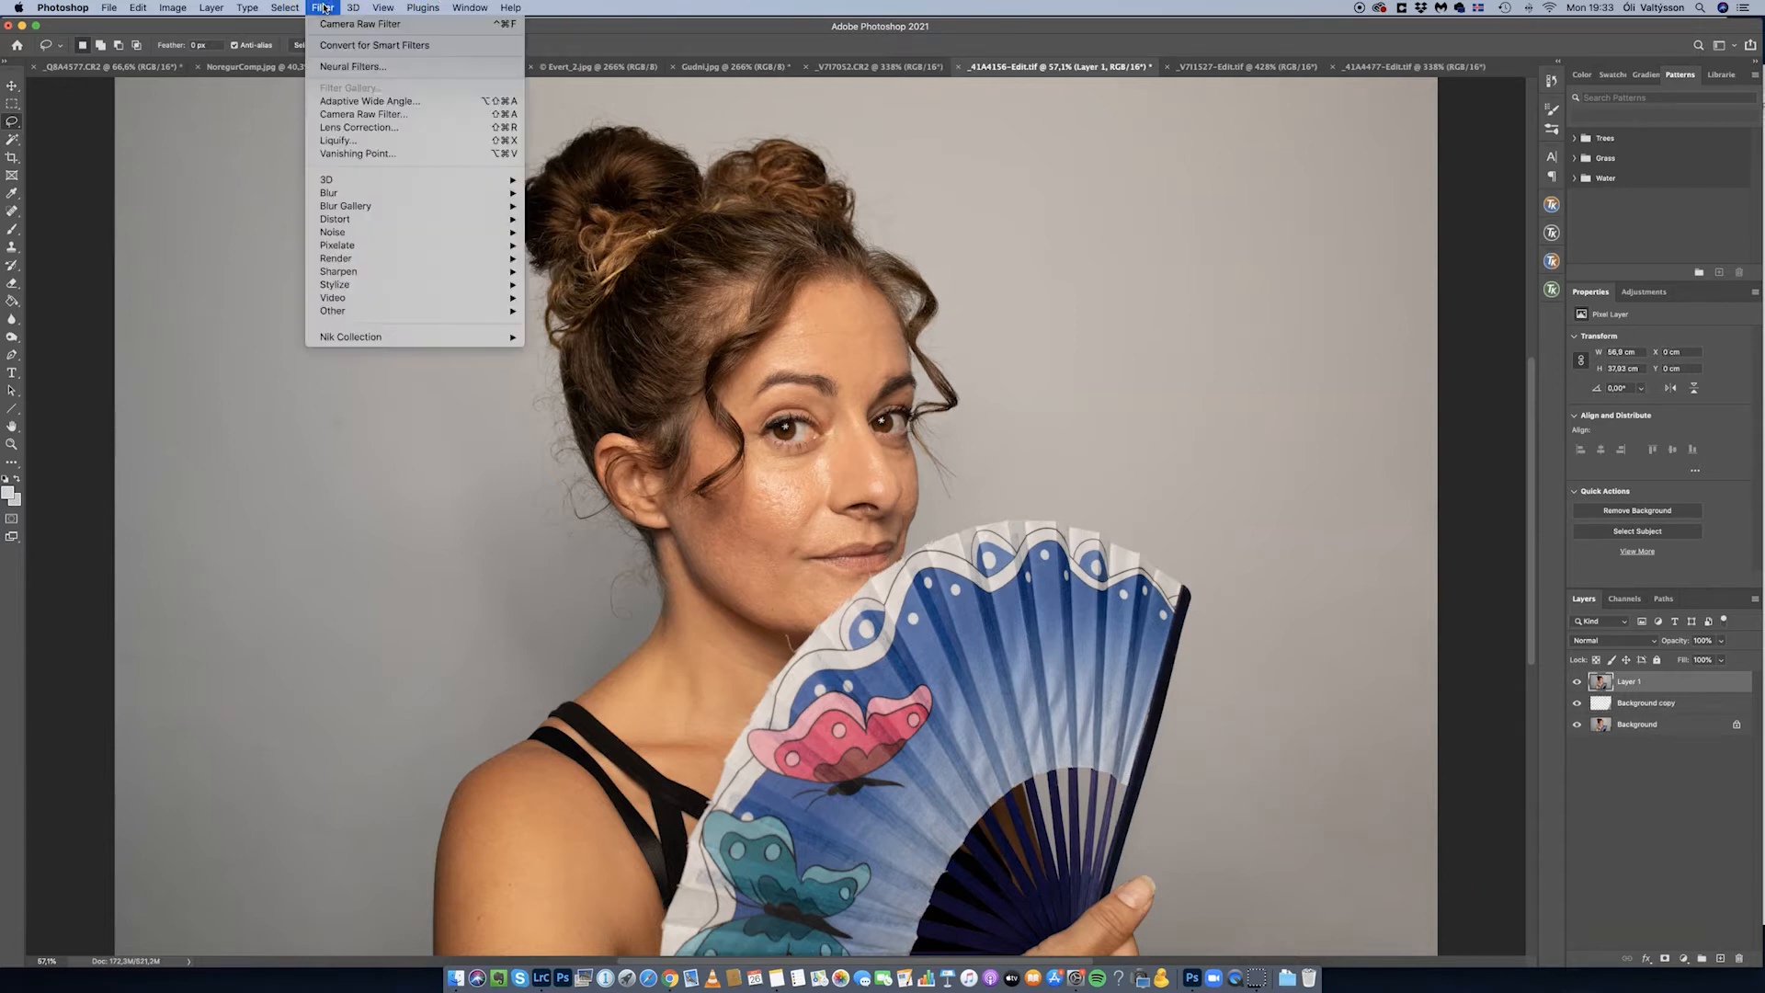
{"action": "left_click", "coordinate": [368, 67]}
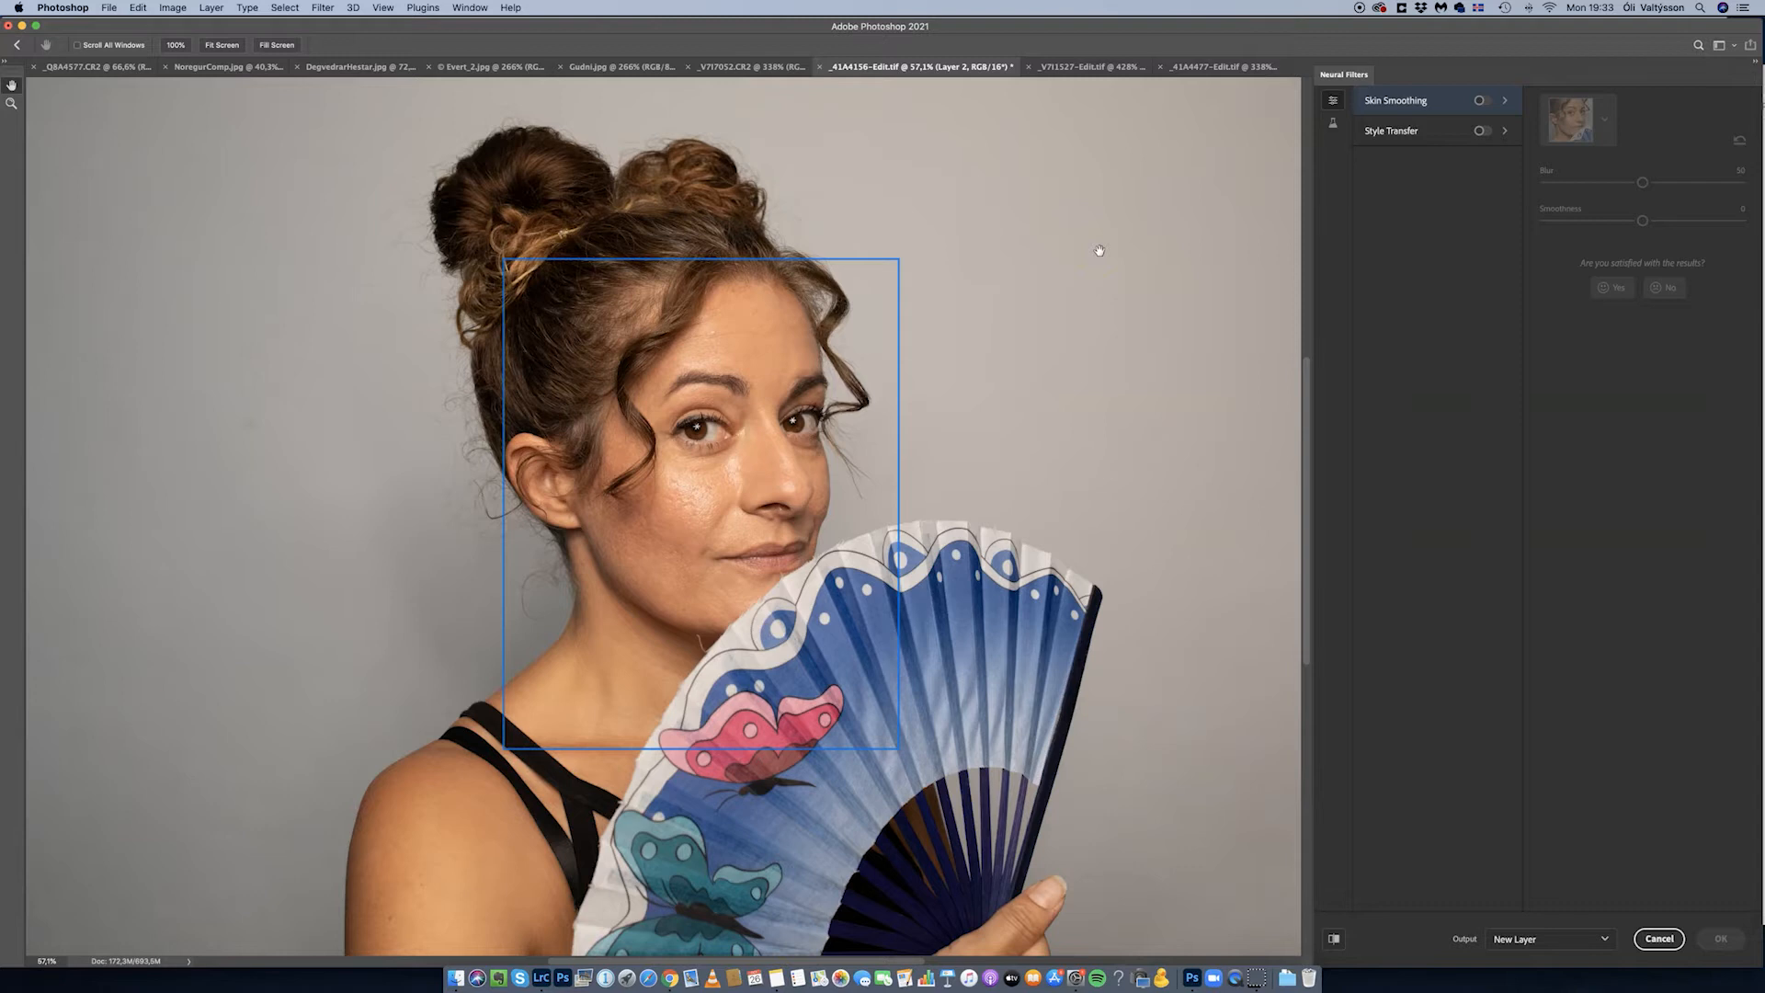
{"action": "left_click", "coordinate": [1479, 102]}
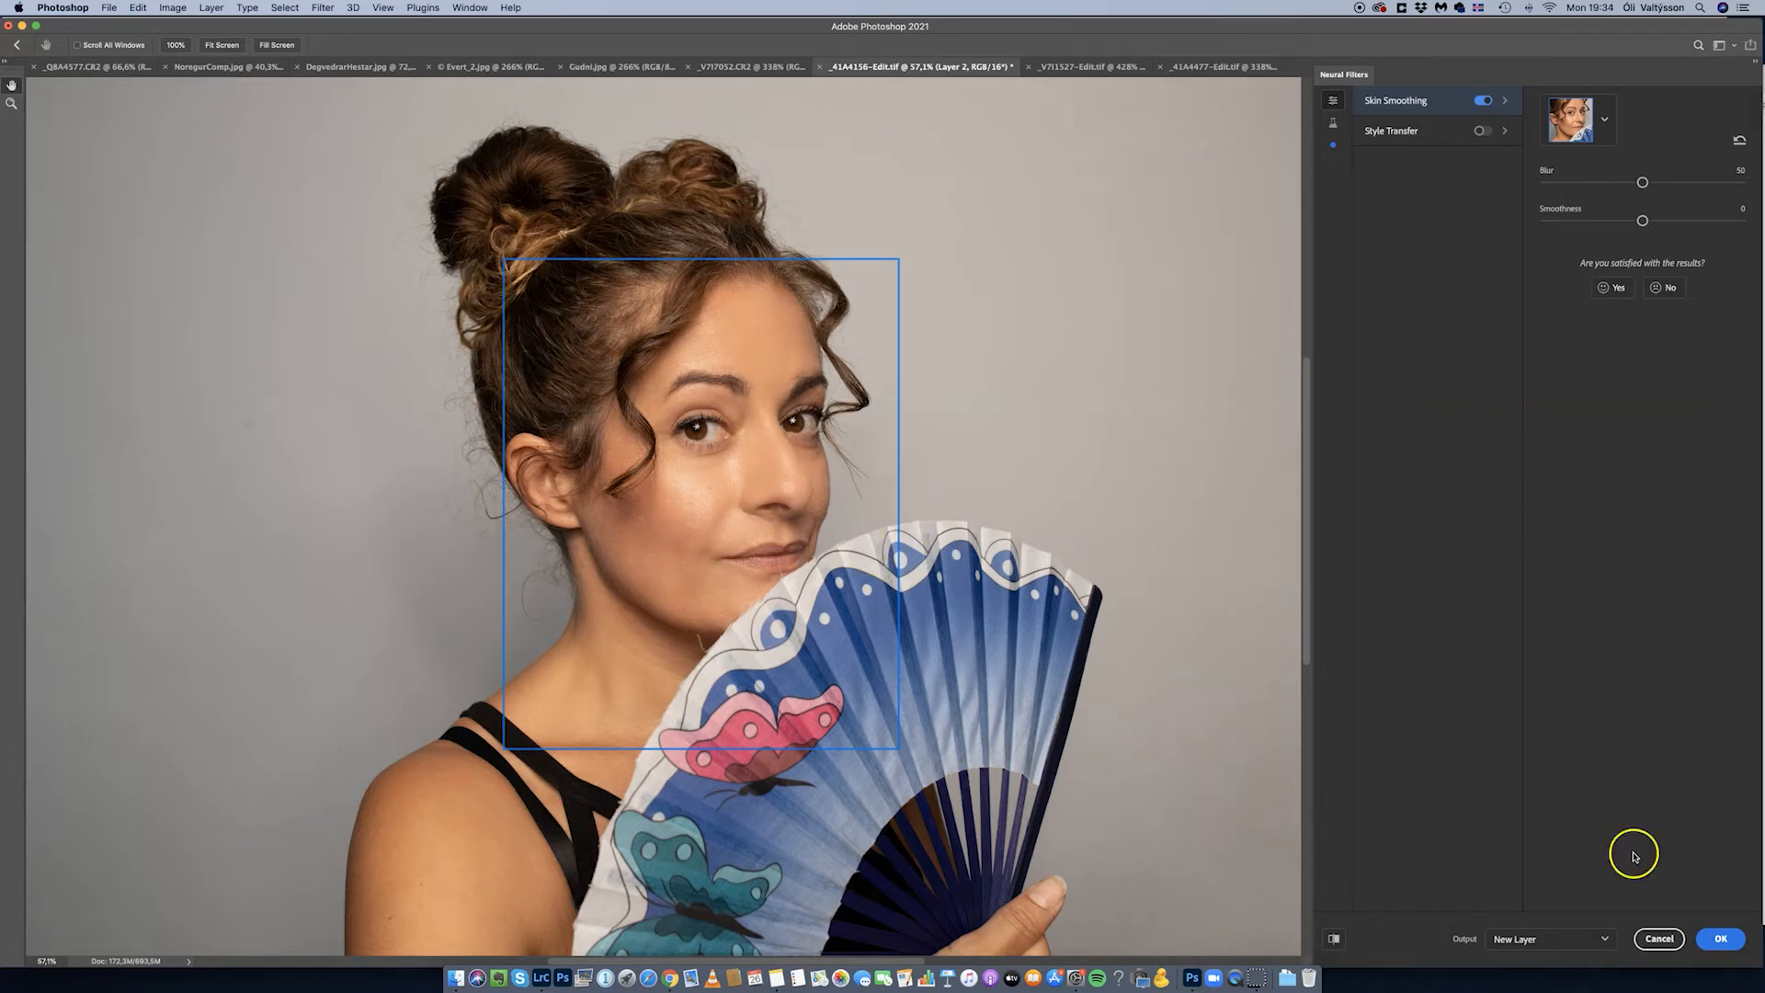
{"action": "left_click", "coordinate": [1659, 939]}
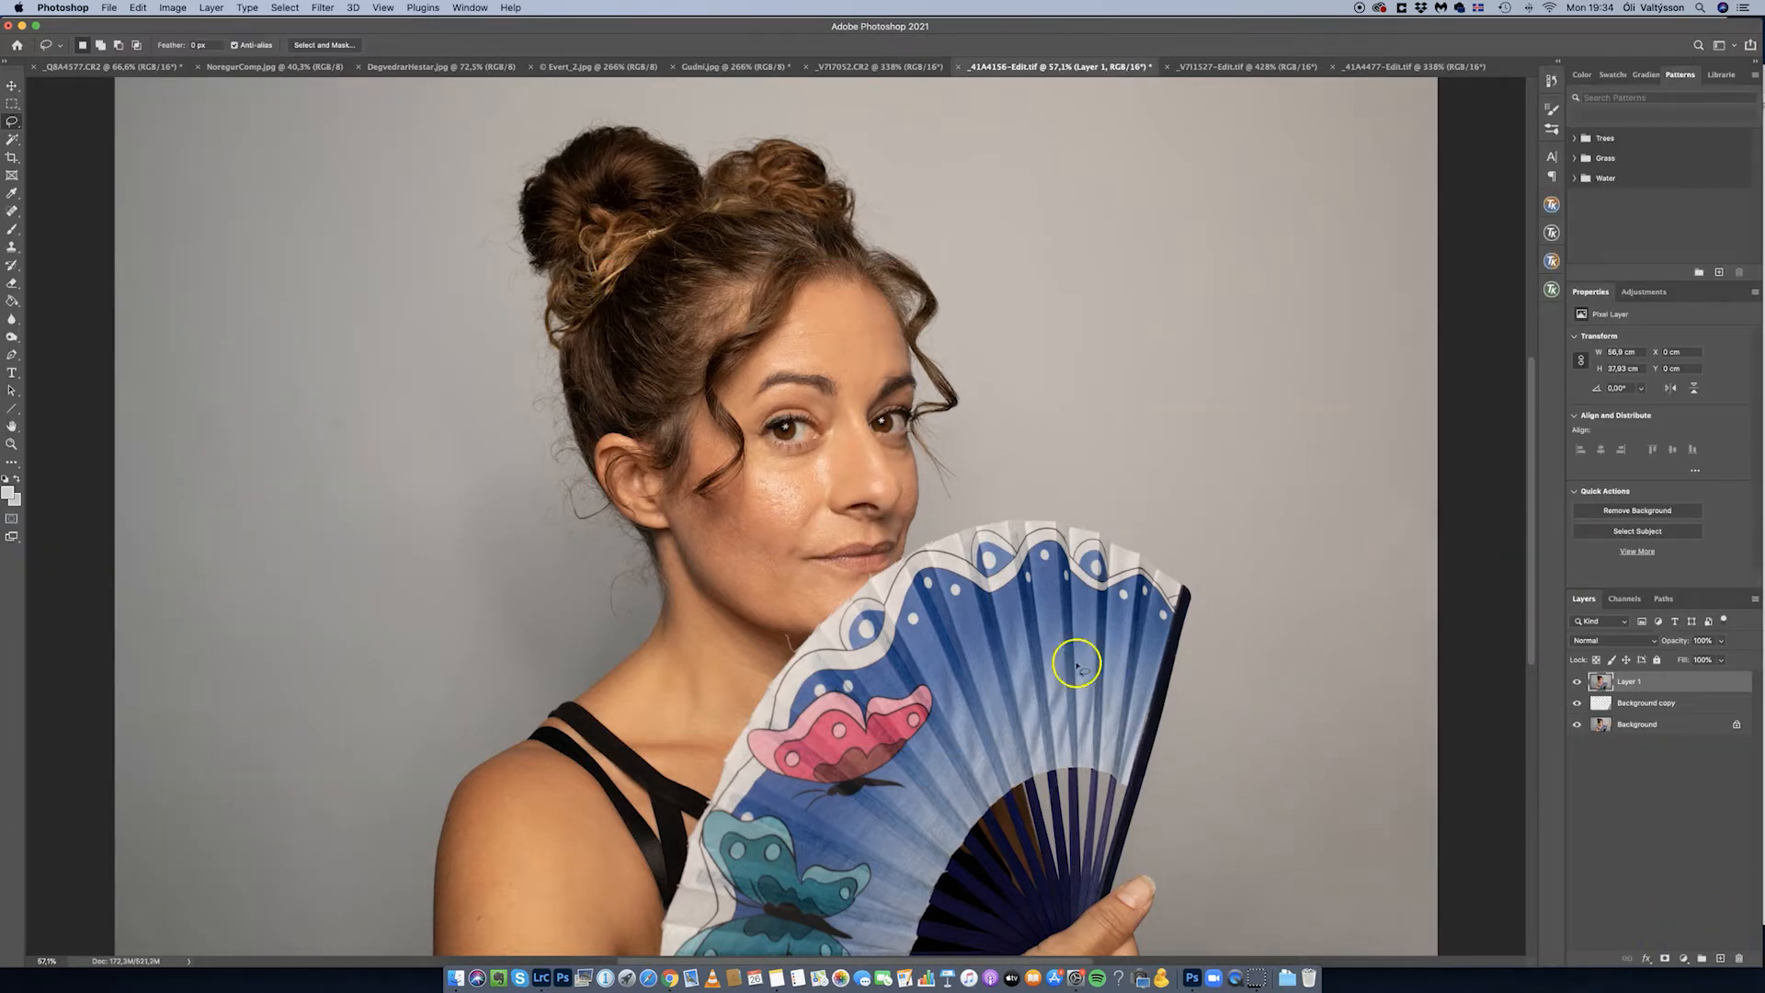
- Heal the small blemishes on the woman's cheek with a healing brush on the merged layer
{"action": "key", "text": "z"}
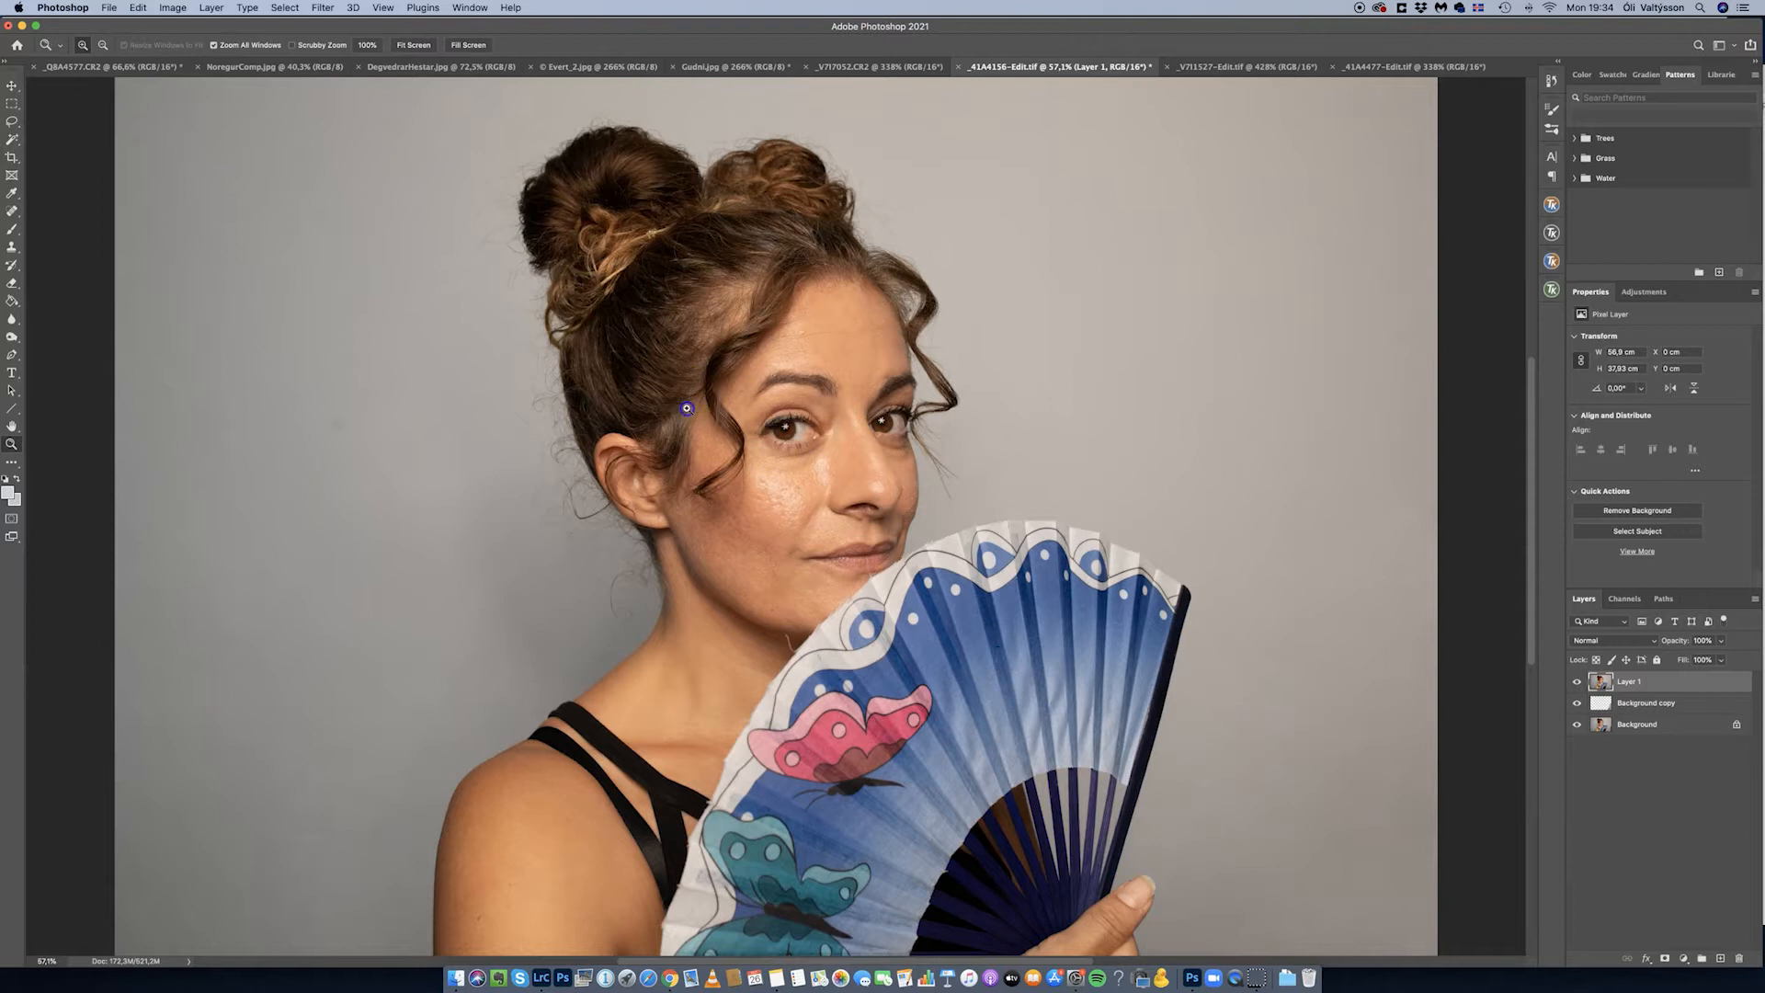
{"action": "left_click_drag", "start_coordinate": [687, 409], "coordinate": [1003, 643]}
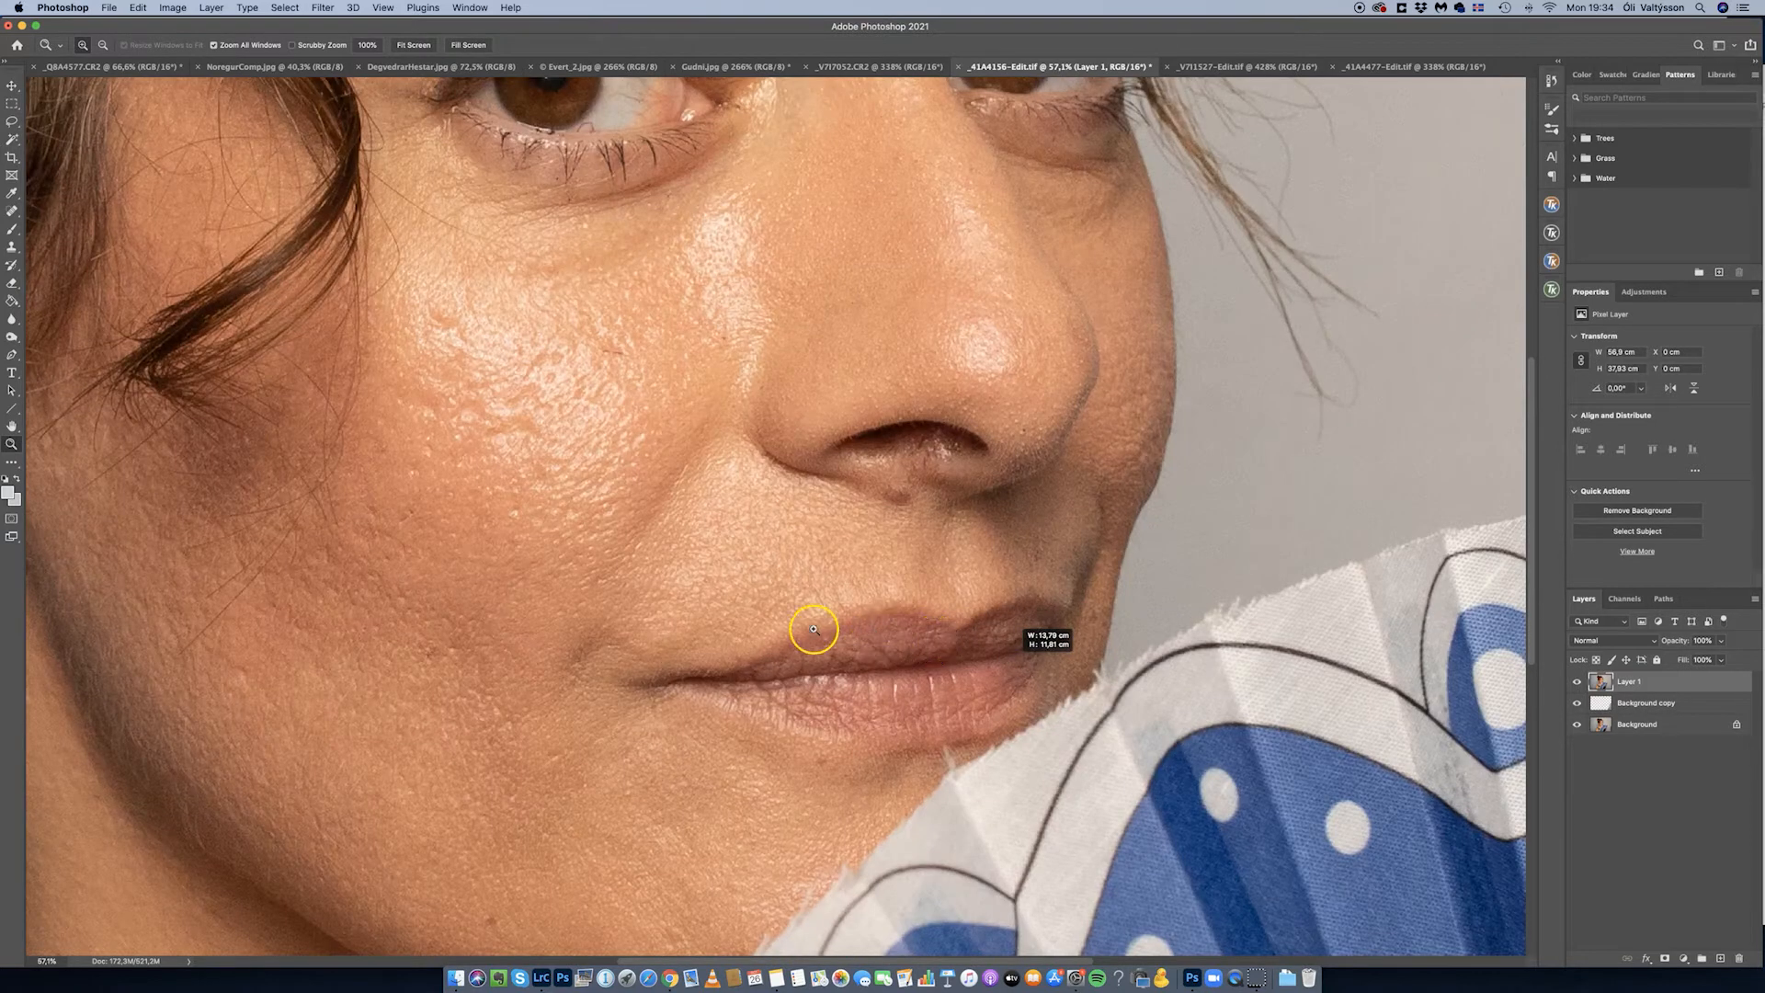
{"action": "left_click", "coordinate": [751, 573], "text": "alt"}
{"action": "left_click", "coordinate": [751, 572], "text": "alt"}
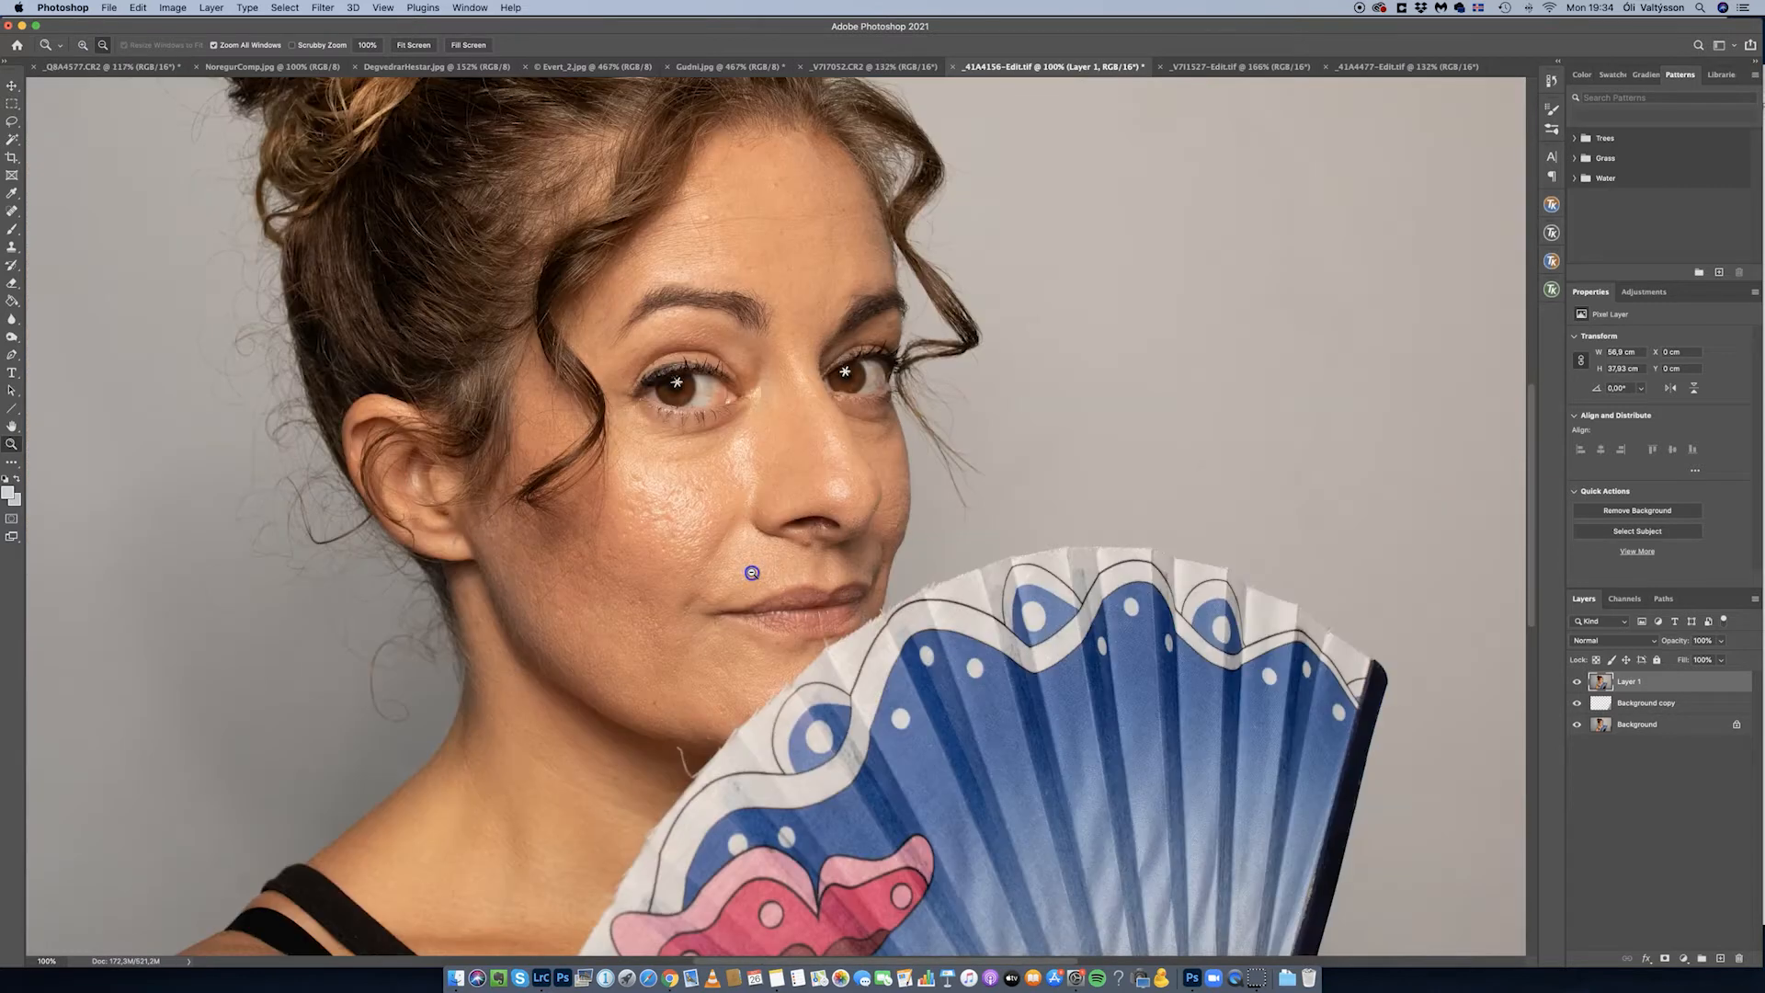
{"action": "left_click", "coordinate": [751, 573], "text": "alt"}
{"action": "key", "text": "j"}
{"action": "left_click", "coordinate": [672, 531]}
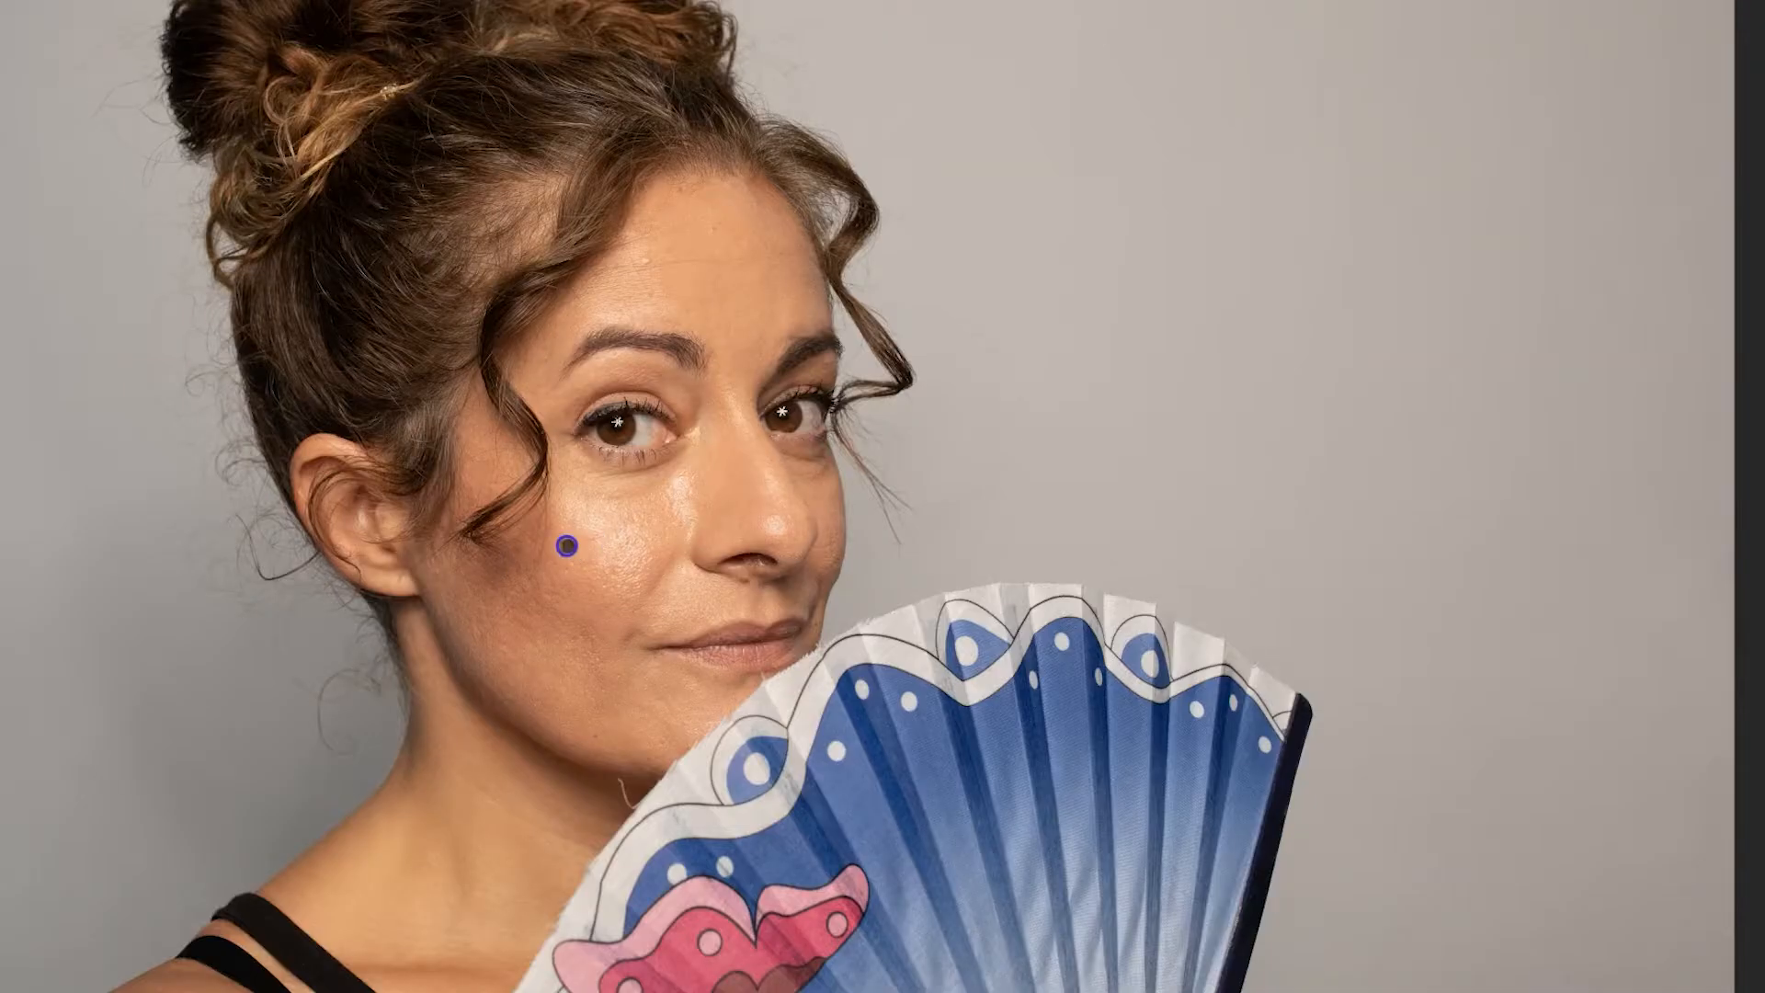
{"action": "left_click", "coordinate": [572, 548]}
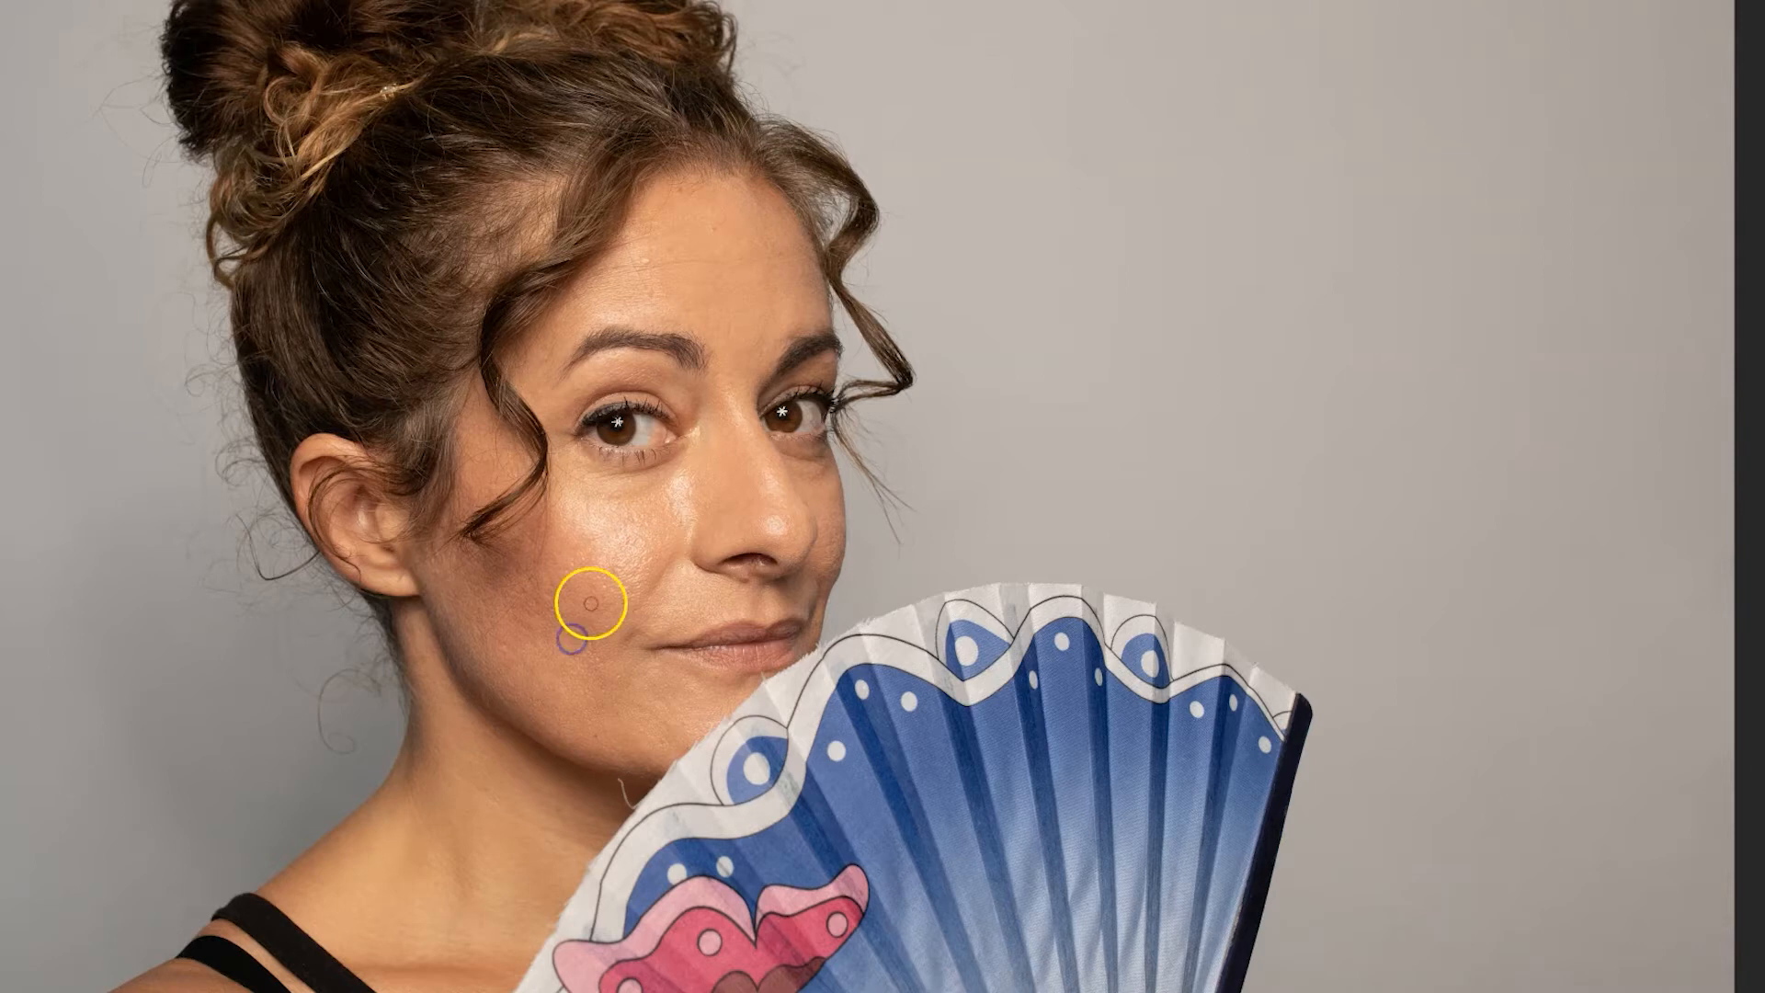
{"action": "left_click", "coordinate": [572, 569]}
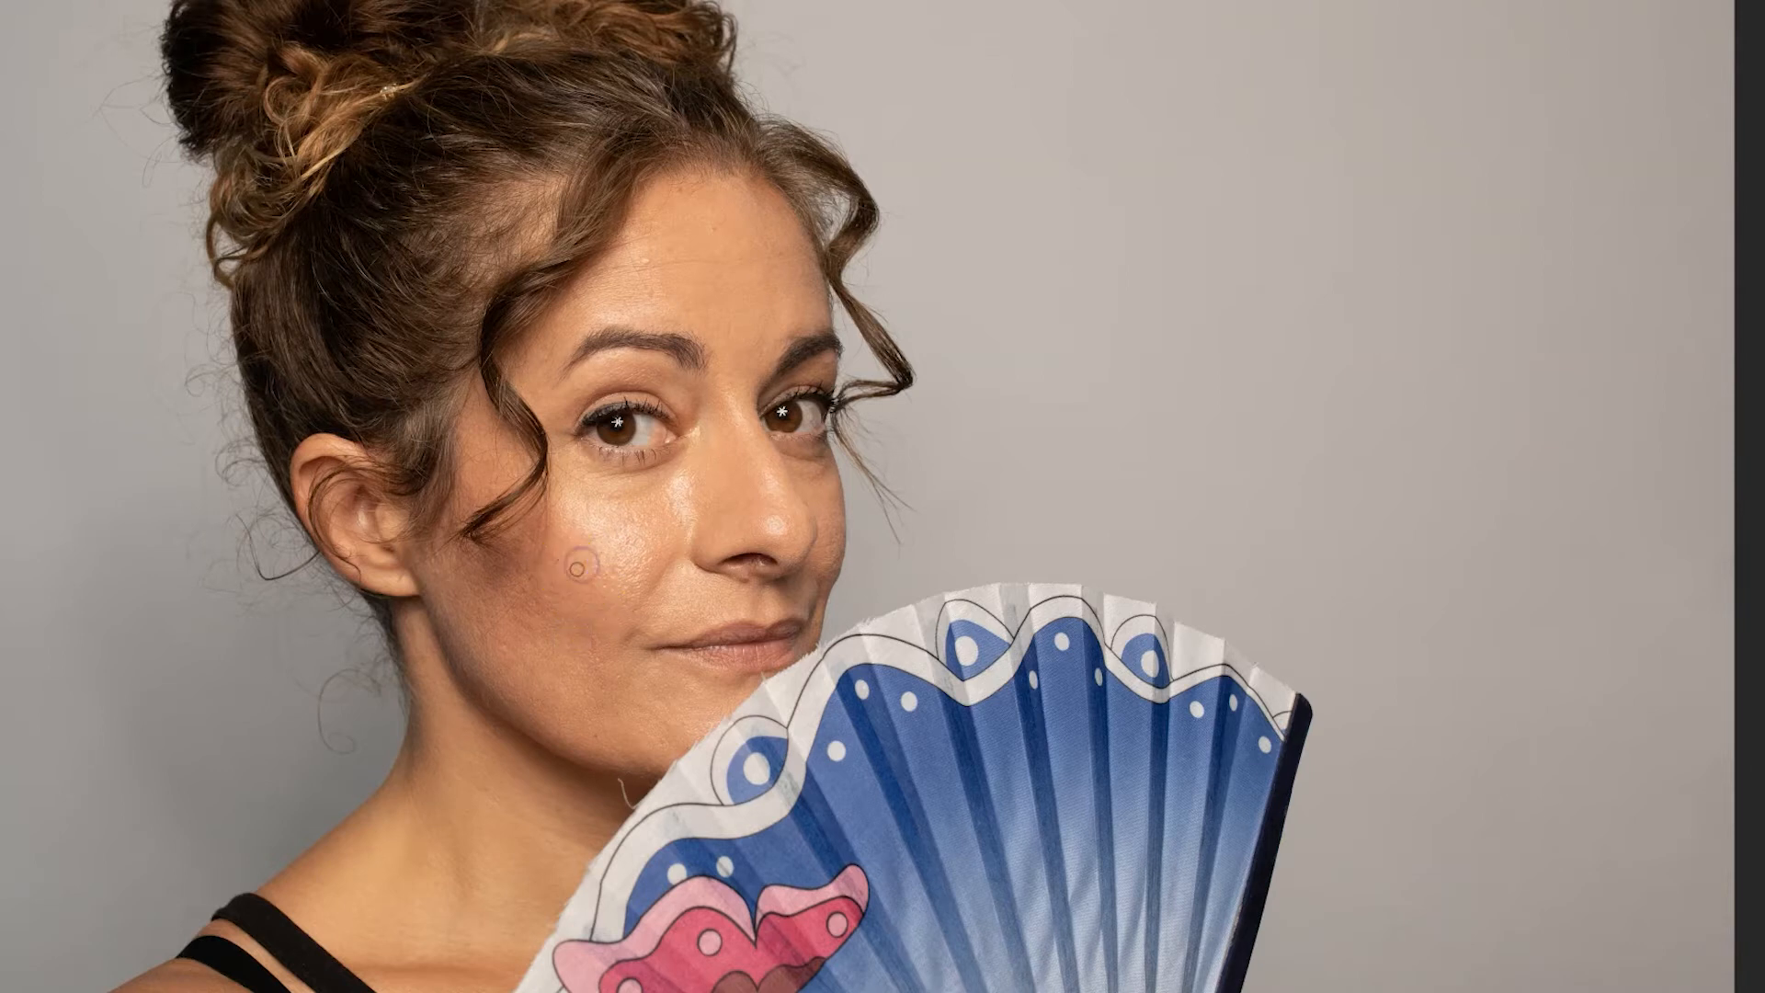
- Heal the spots across the forehead and touch up the skin under the eye with the Clone Stamp
{"action": "left_click", "coordinate": [712, 230]}
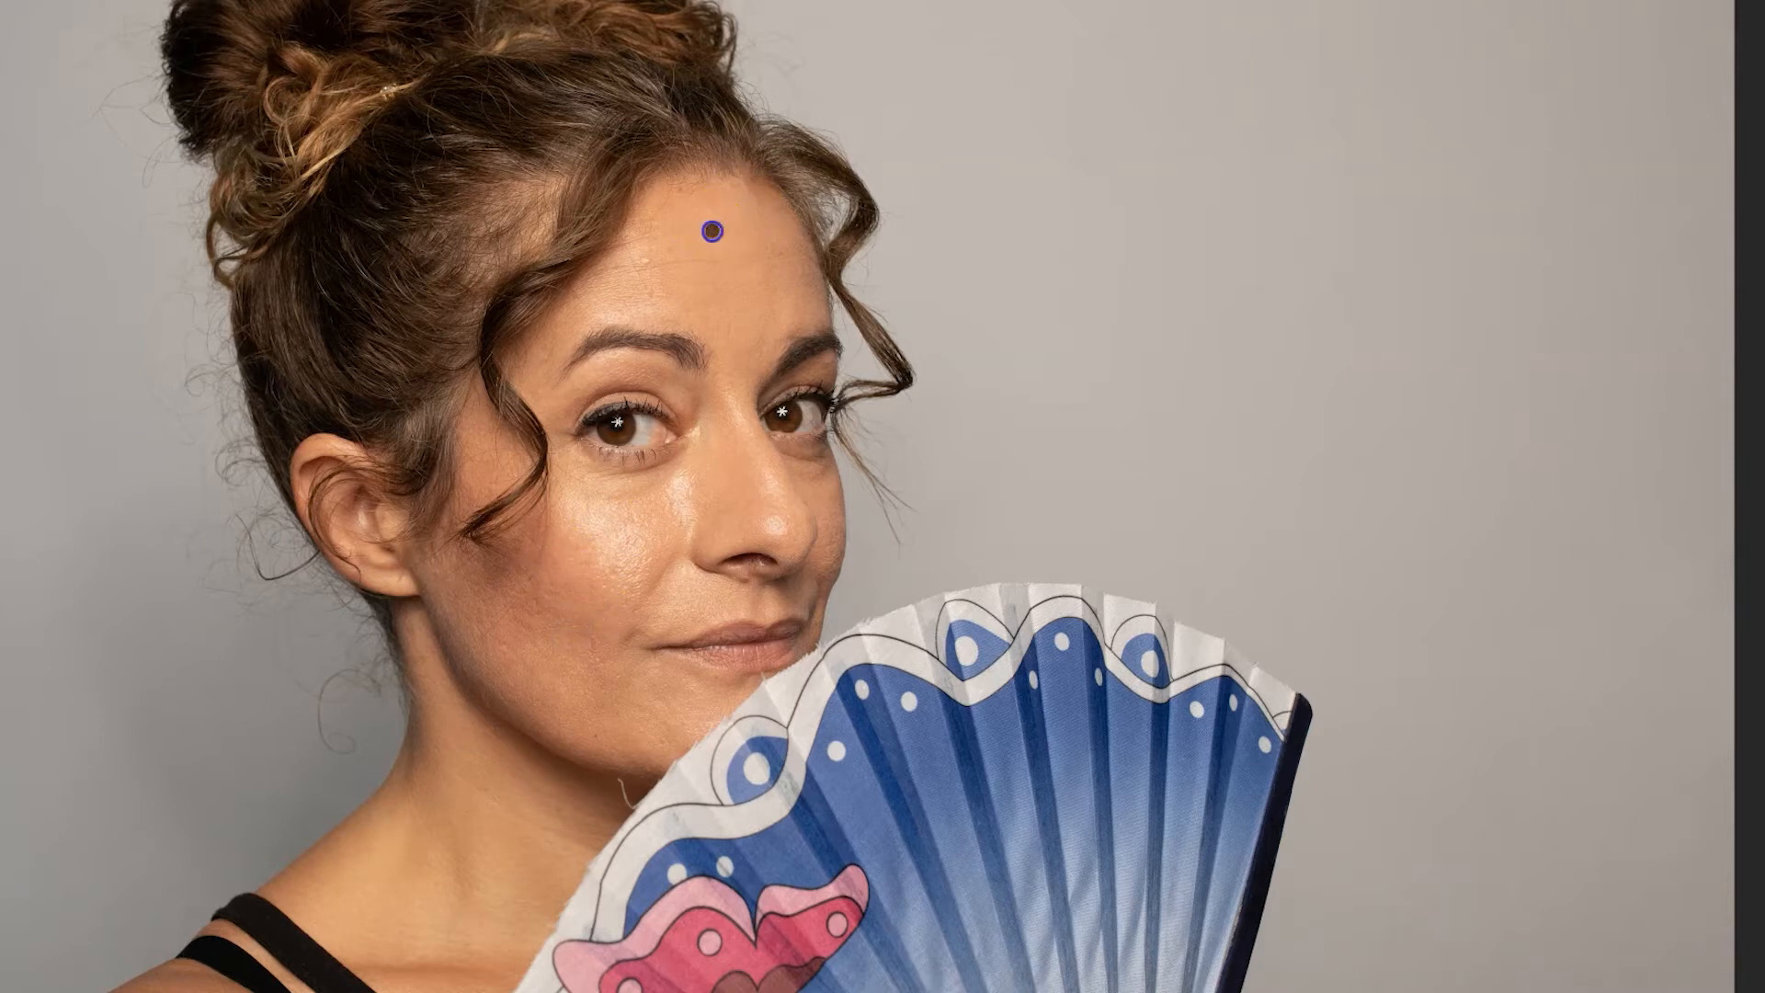
{"action": "left_click", "coordinate": [650, 260]}
{"action": "left_click", "coordinate": [651, 291]}
{"action": "left_click", "coordinate": [718, 273]}
{"action": "left_click", "coordinate": [780, 253]}
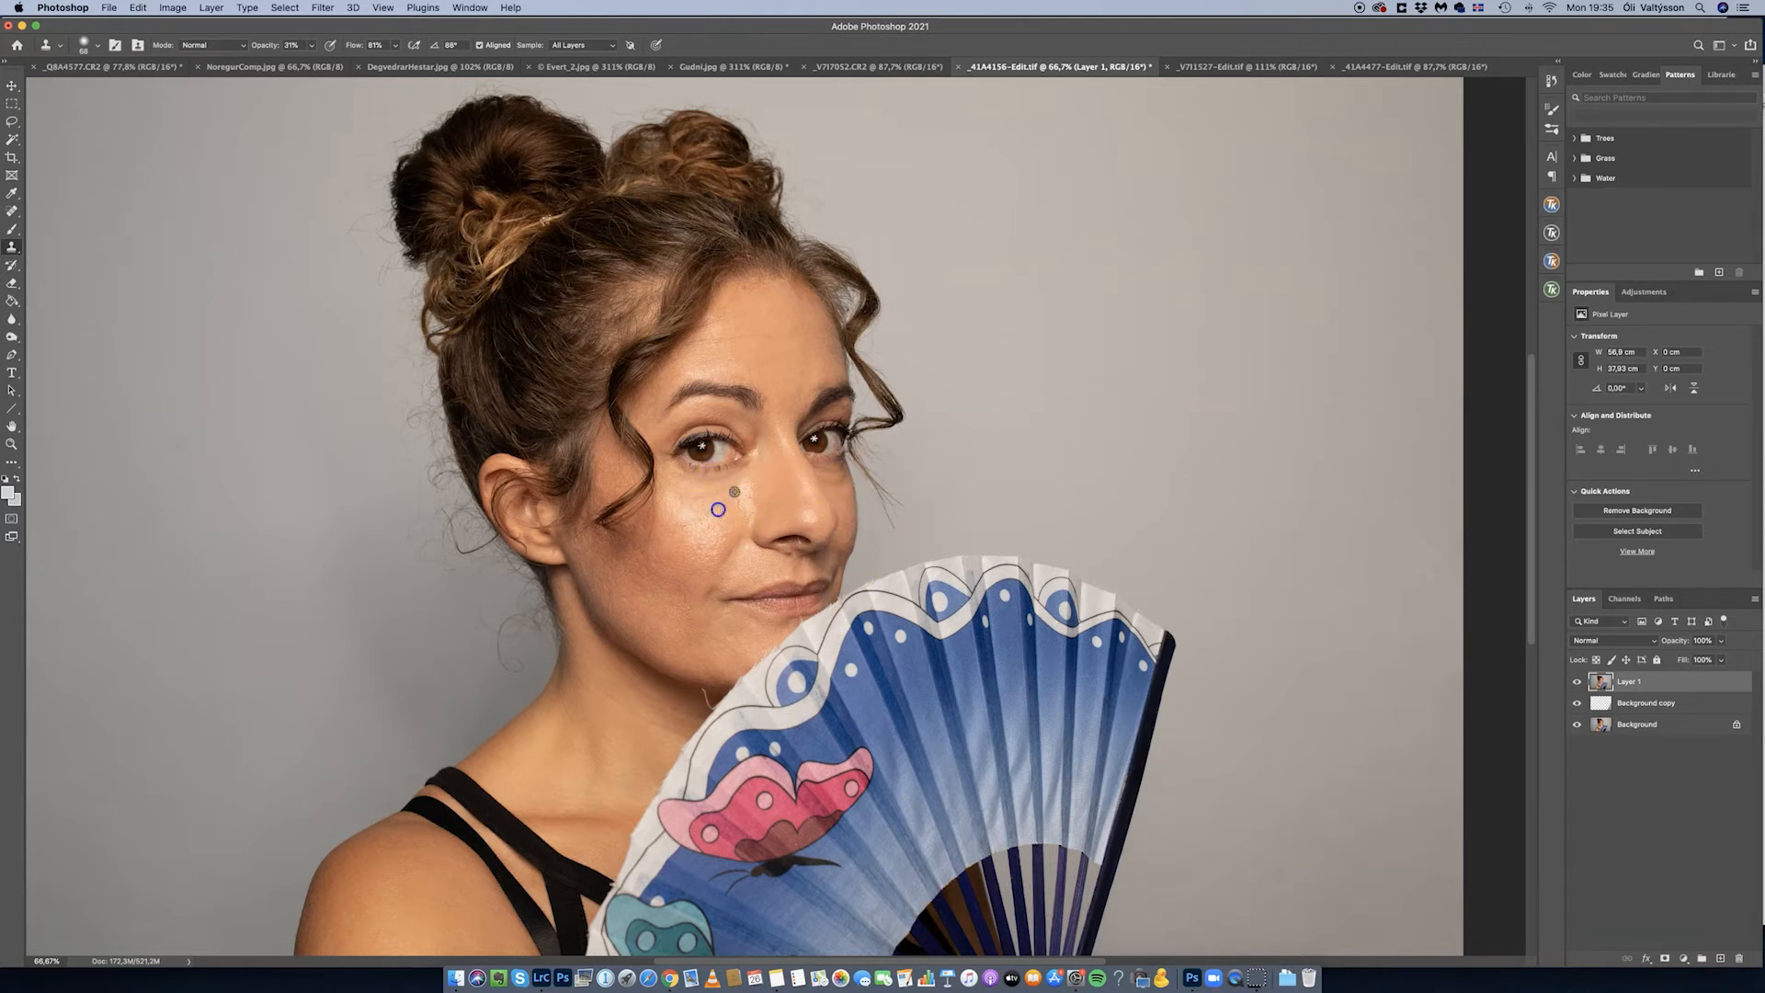
{"action": "left_click", "coordinate": [725, 490]}
- Enable the Skin Smoothing neural filter on the retouched layer and inspect its effect on the face up close
{"action": "left_click", "coordinate": [323, 8]}
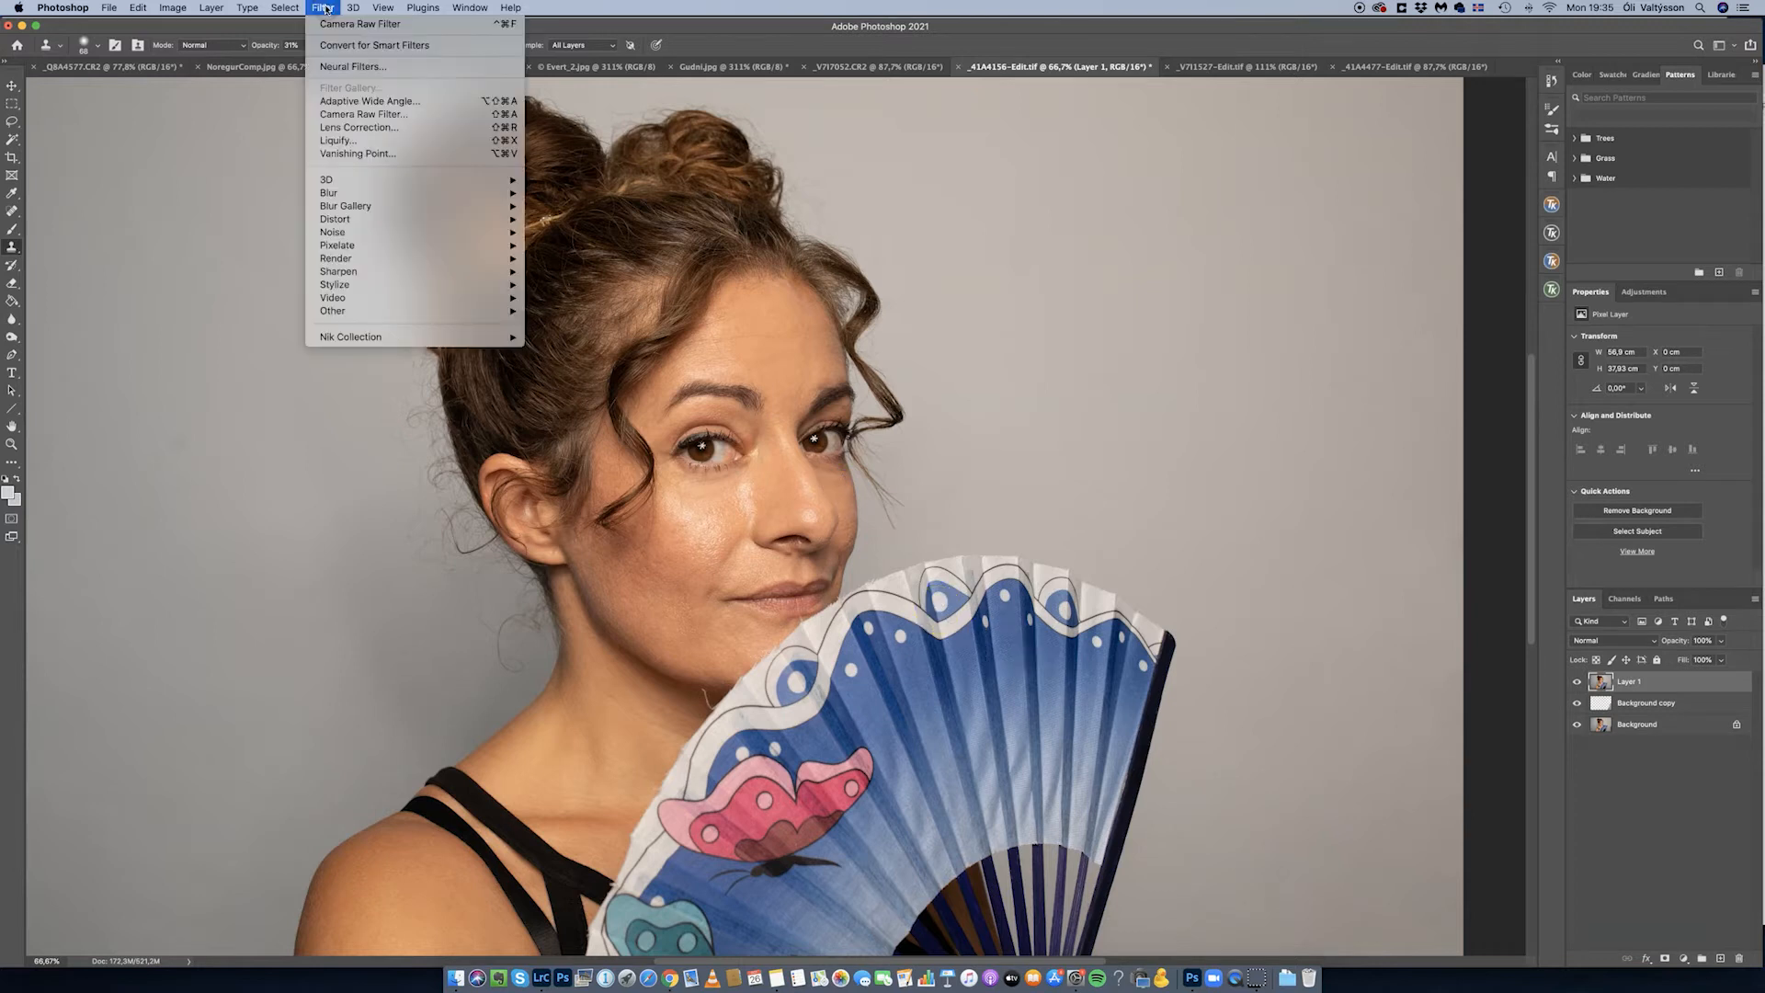
{"action": "left_click", "coordinate": [357, 68]}
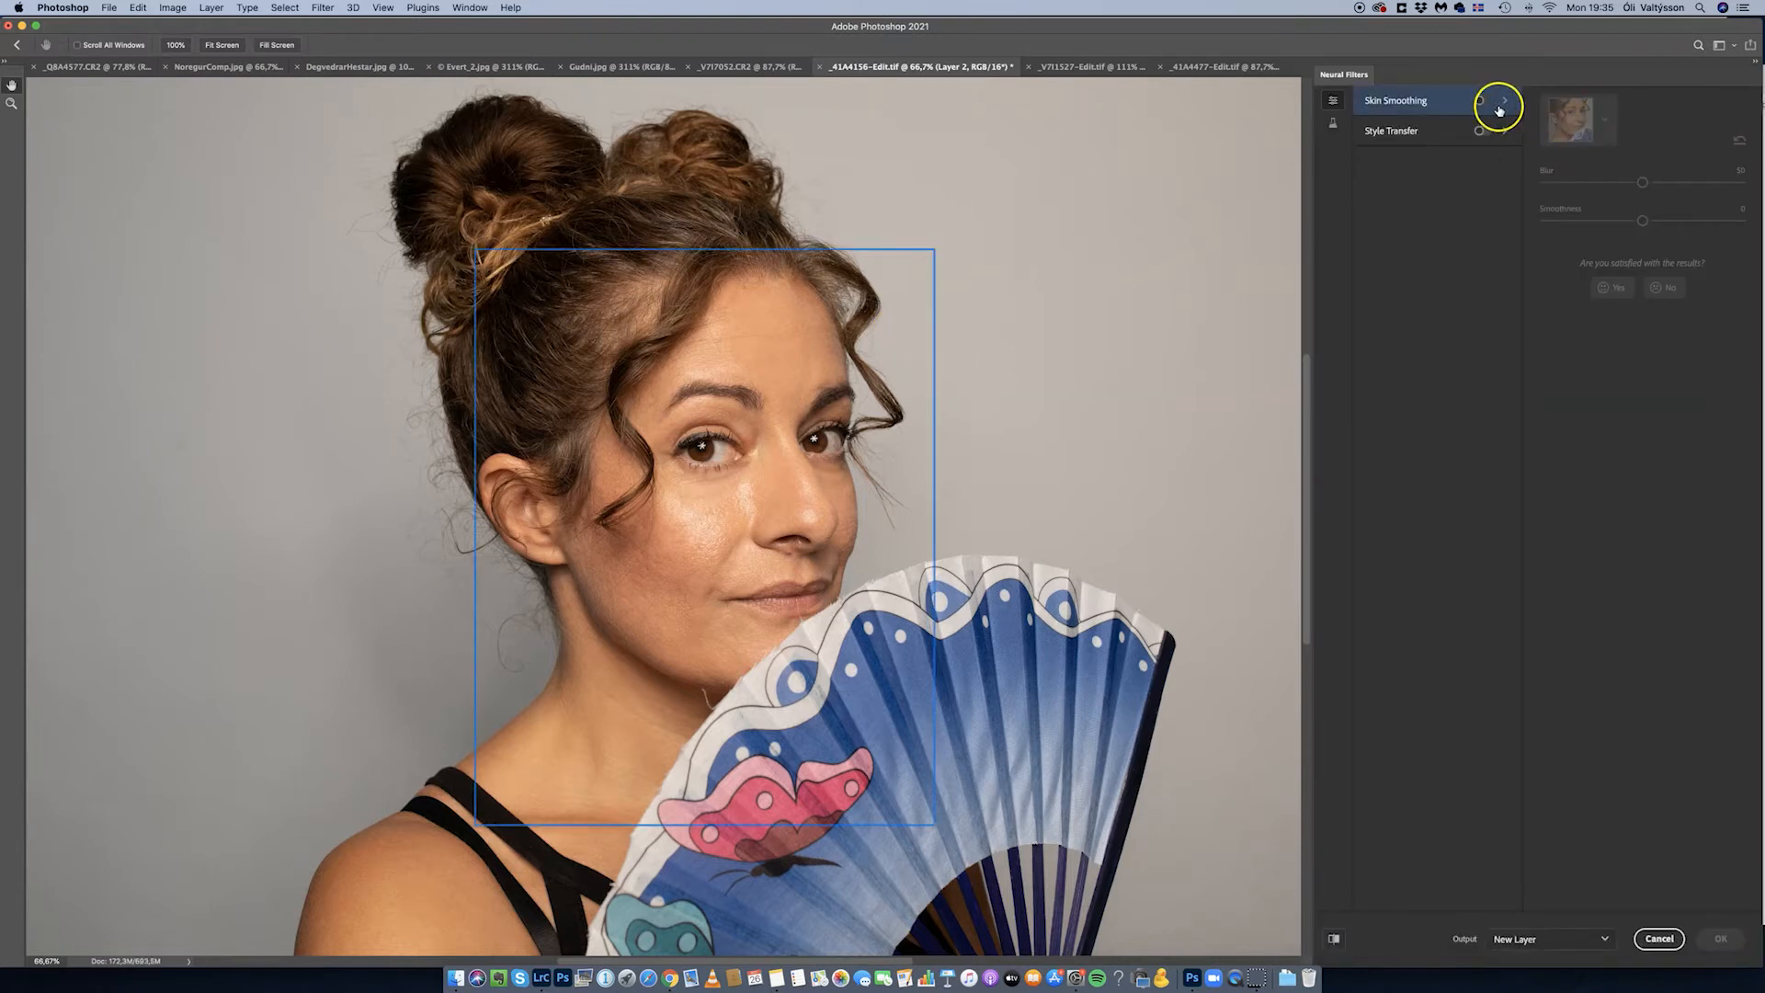
{"action": "left_click", "coordinate": [1480, 102]}
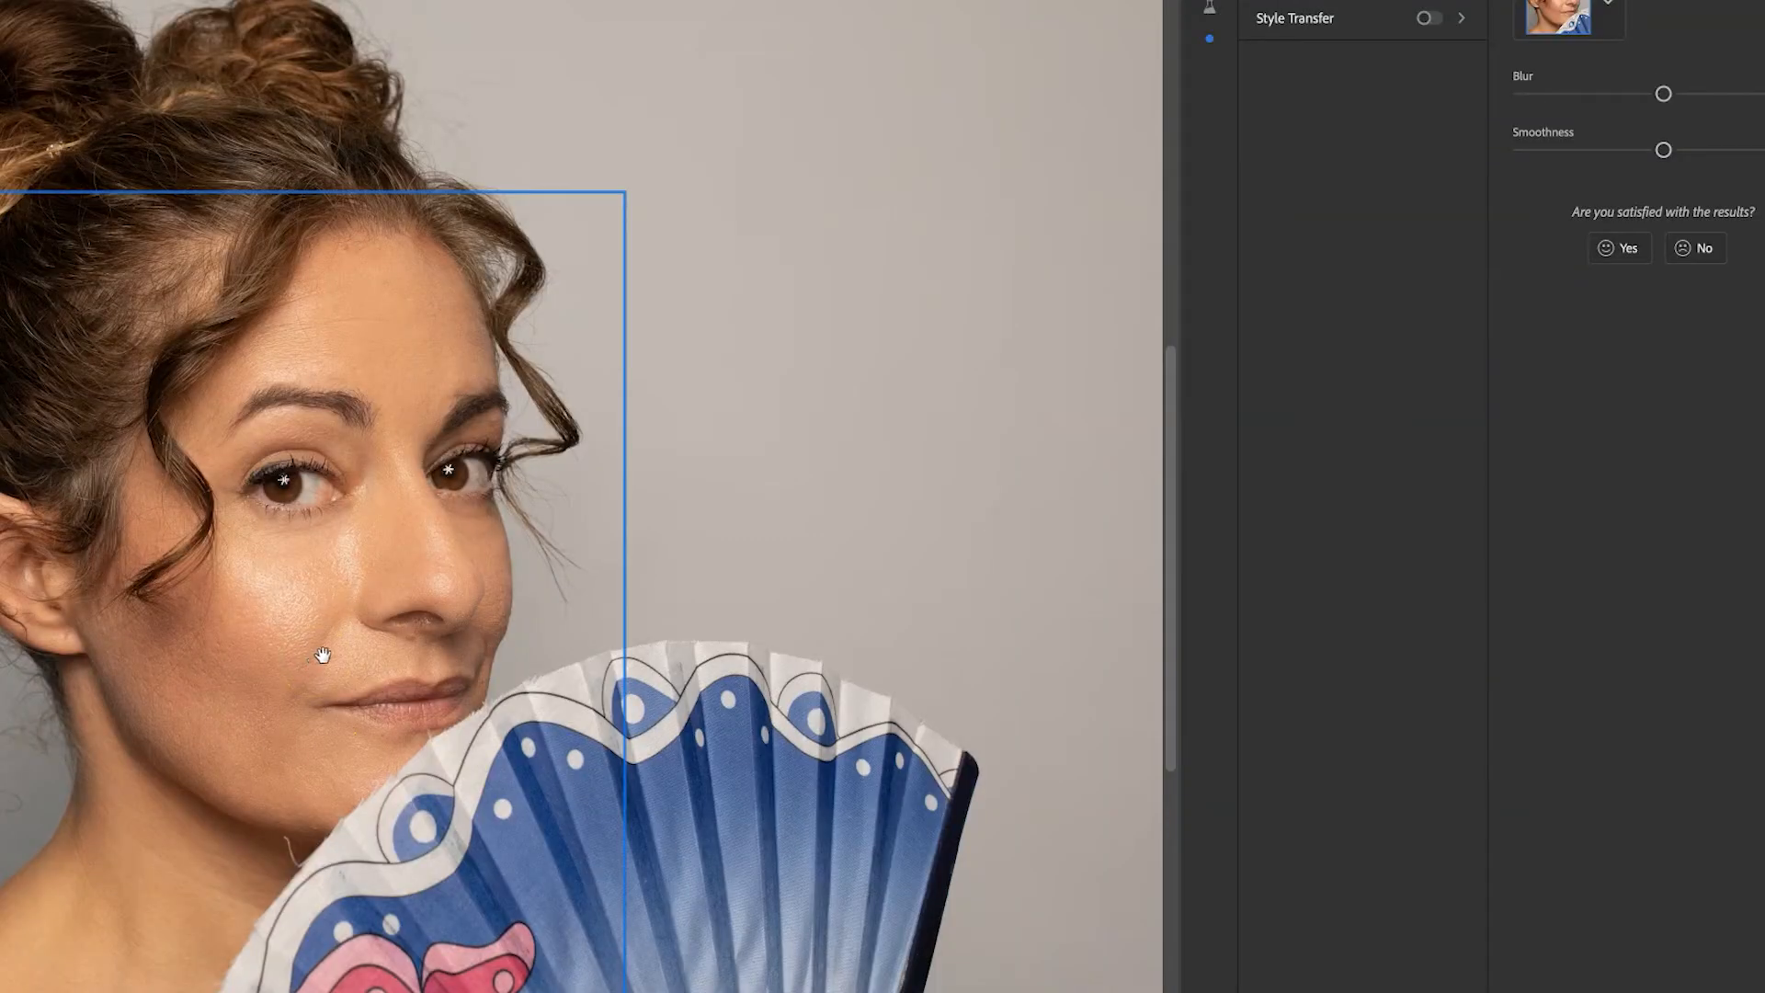
{"action": "left_click_drag", "start_coordinate": [321, 654], "coordinate": [354, 628]}
{"action": "left_click", "coordinate": [271, 467]}
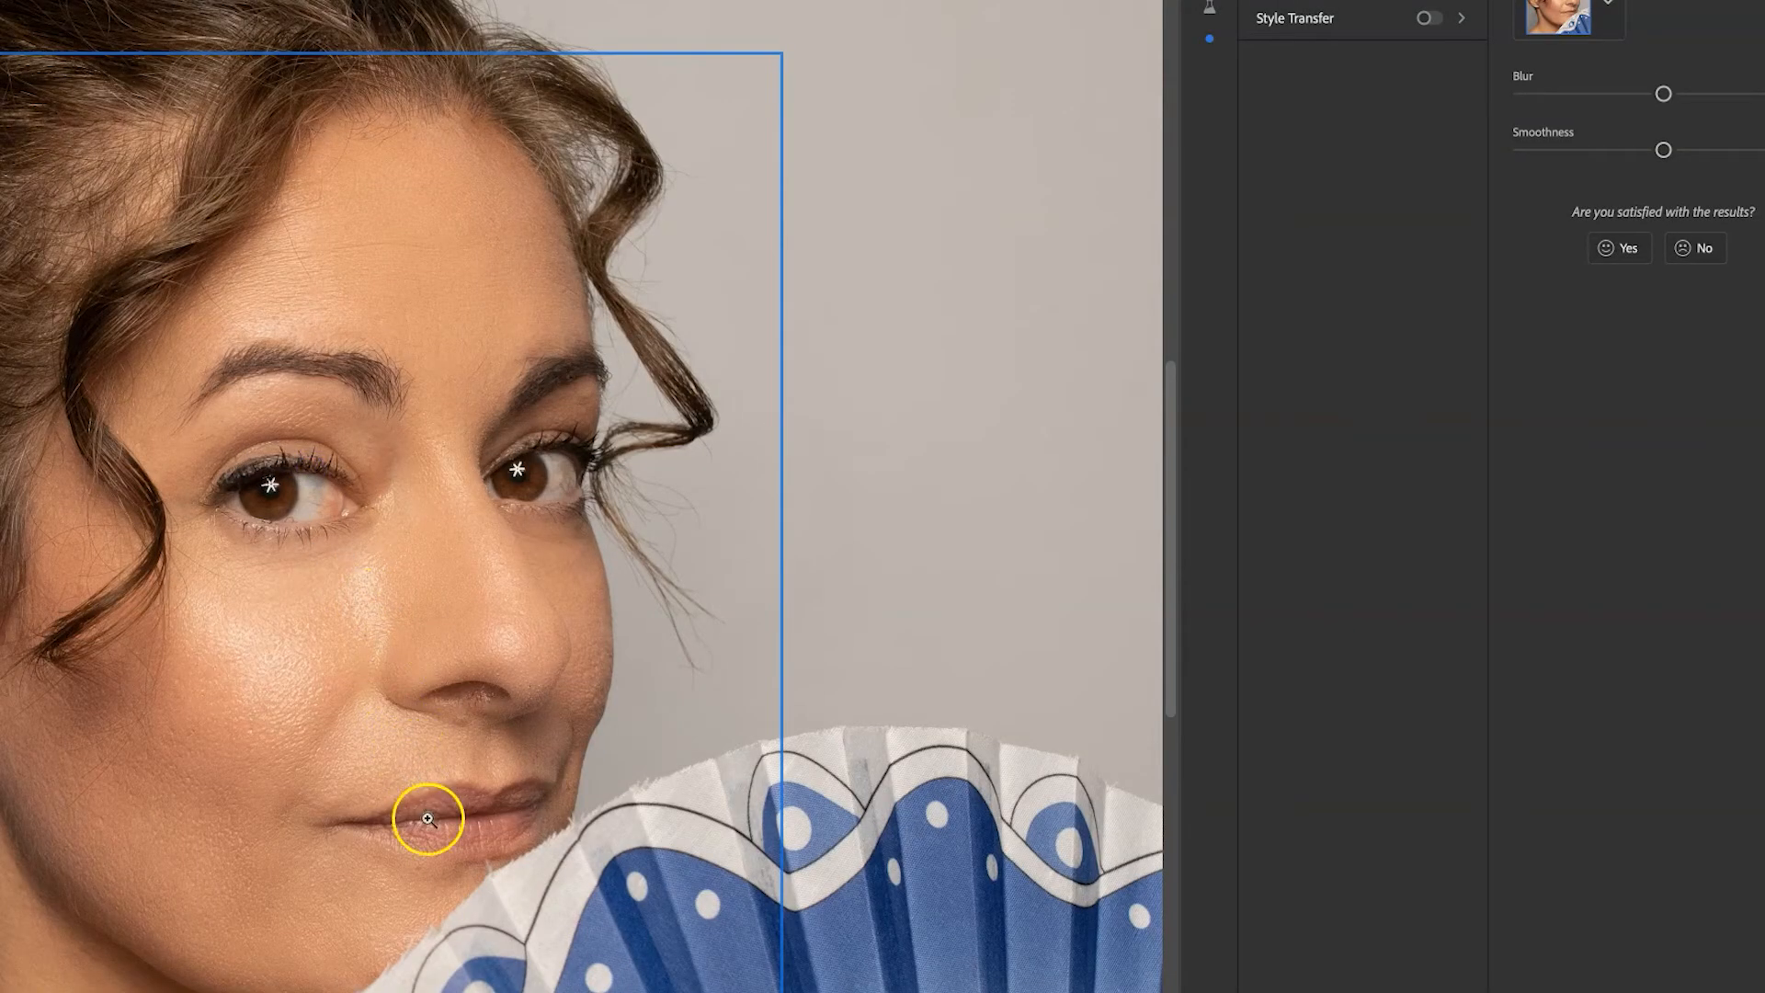
{"action": "left_click", "coordinate": [376, 766]}
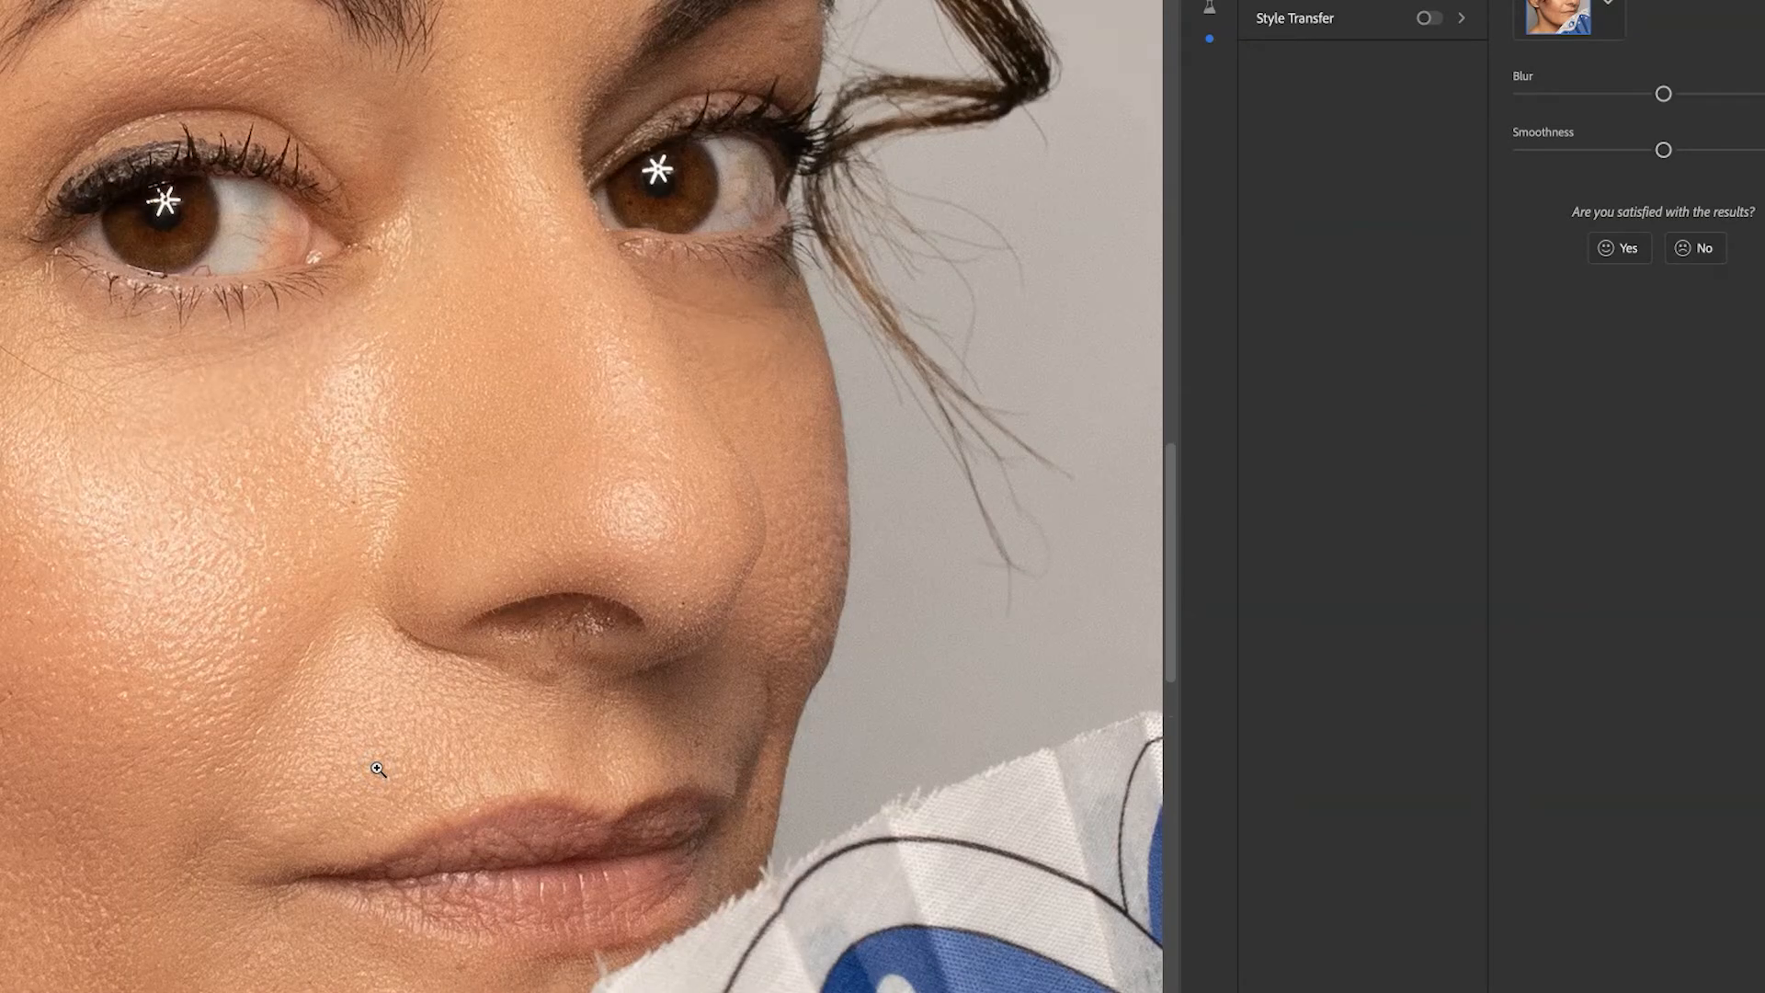
{"action": "left_click", "coordinate": [378, 769], "text": "alt"}
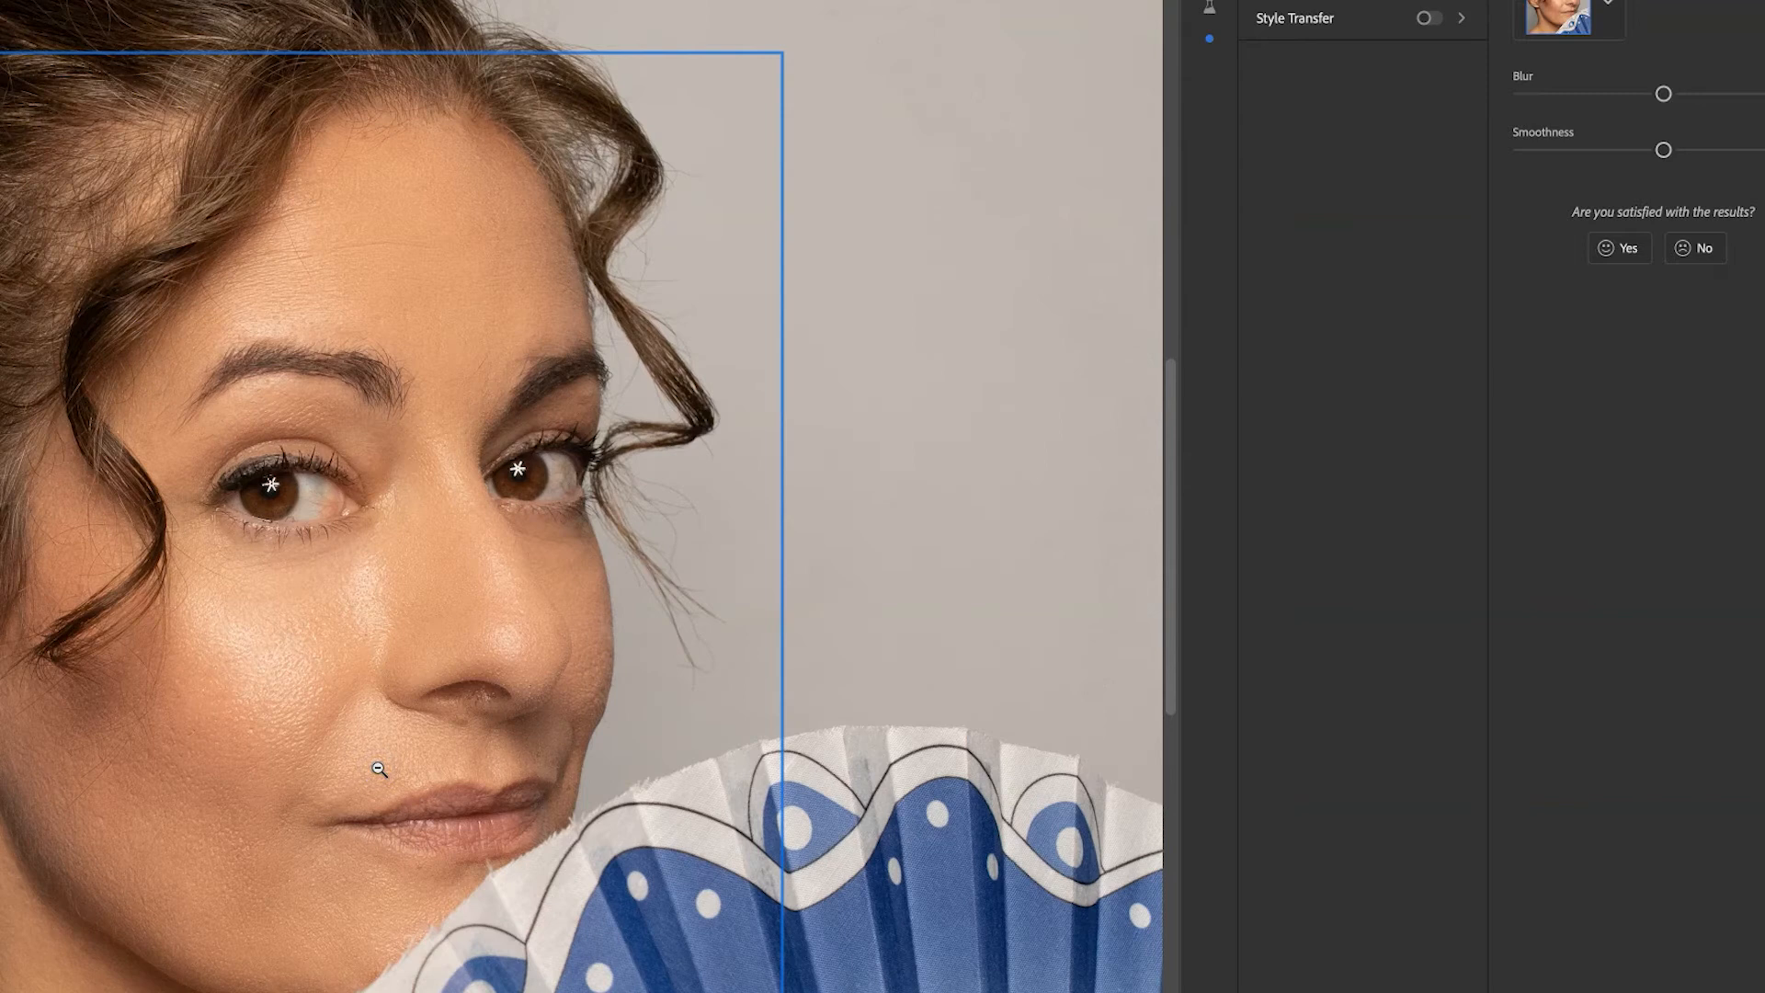
{"action": "left_click", "coordinate": [378, 769], "text": "alt"}
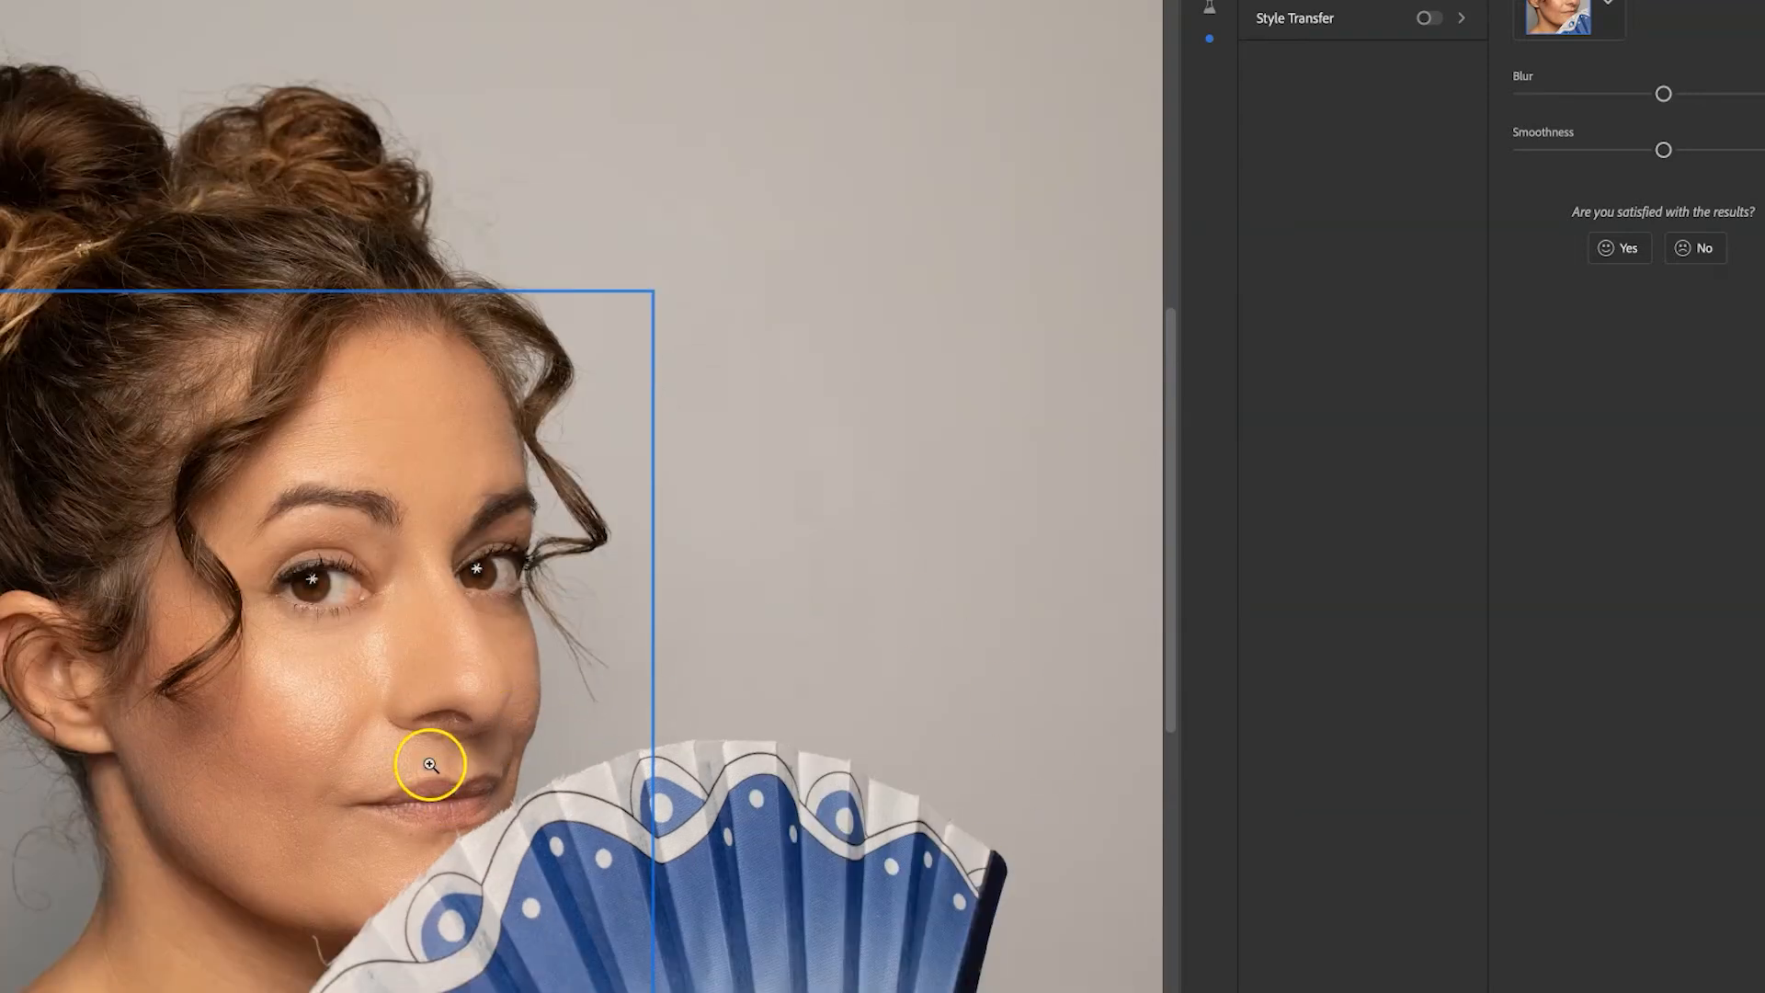
{"action": "left_click_drag", "start_coordinate": [365, 732], "coordinate": [380, 583]}
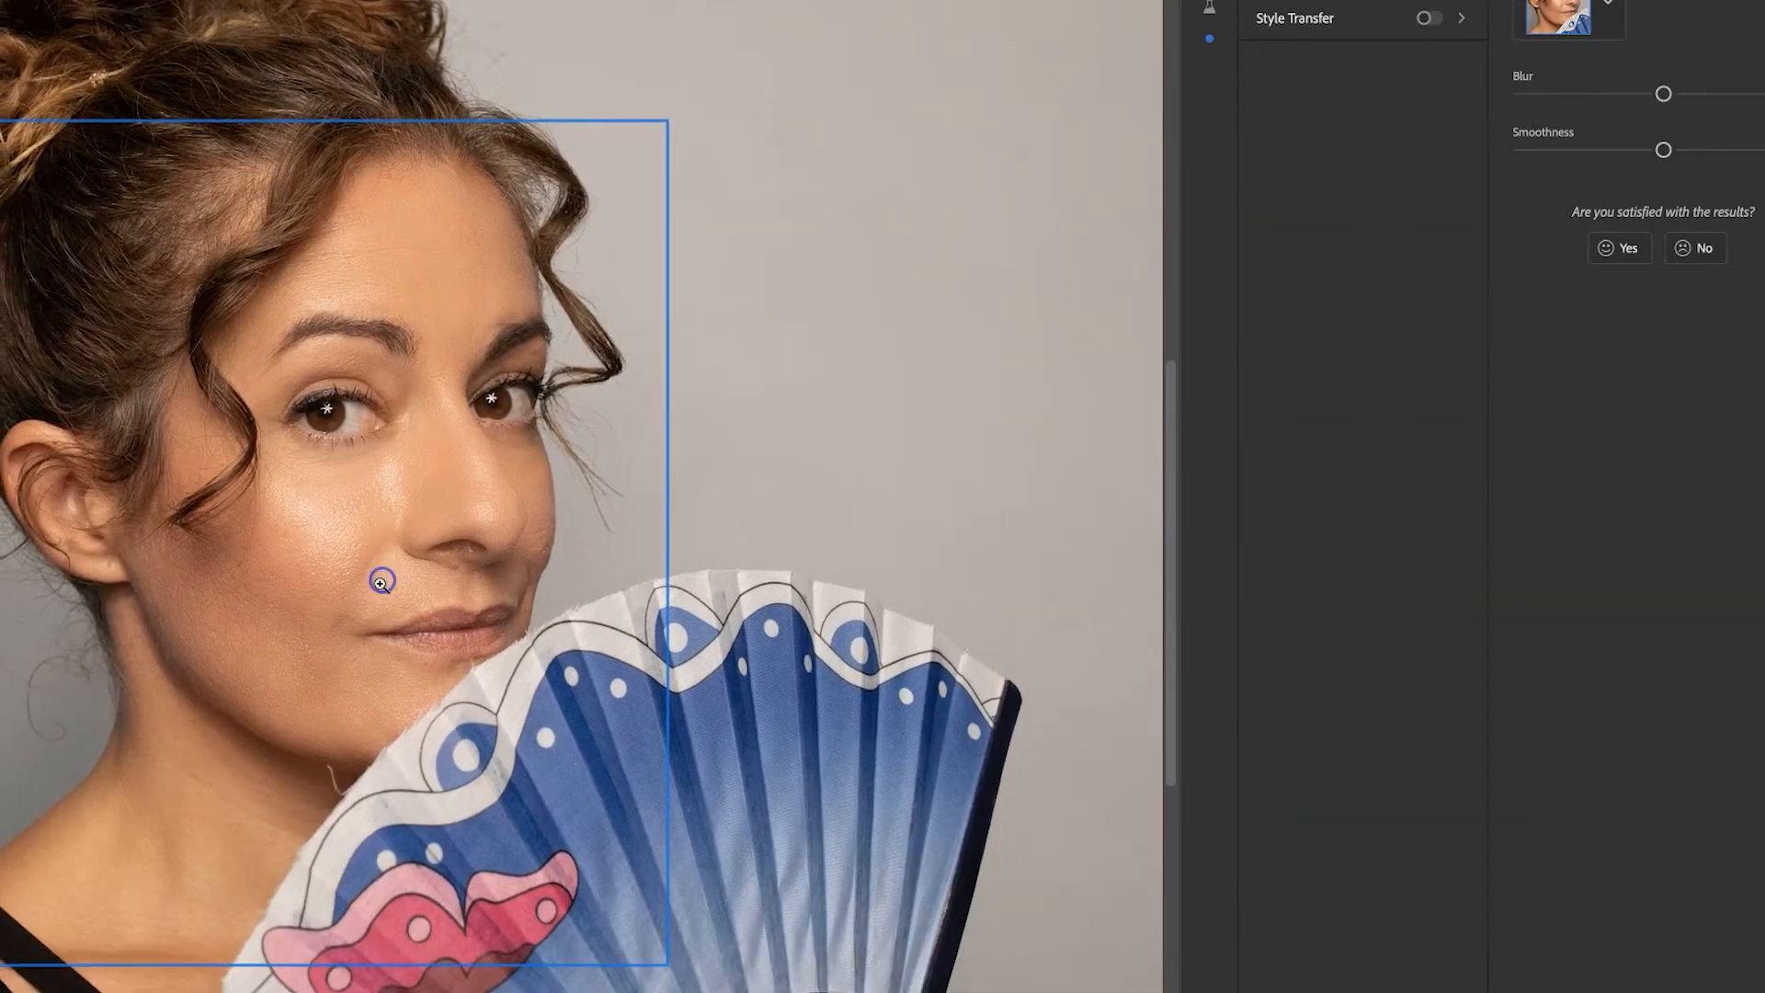
- Set the Skin Smoothing blur to about 21 and the smoothness to 10
{"action": "left_click", "coordinate": [1558, 95]}
{"action": "left_click", "coordinate": [1557, 171]}
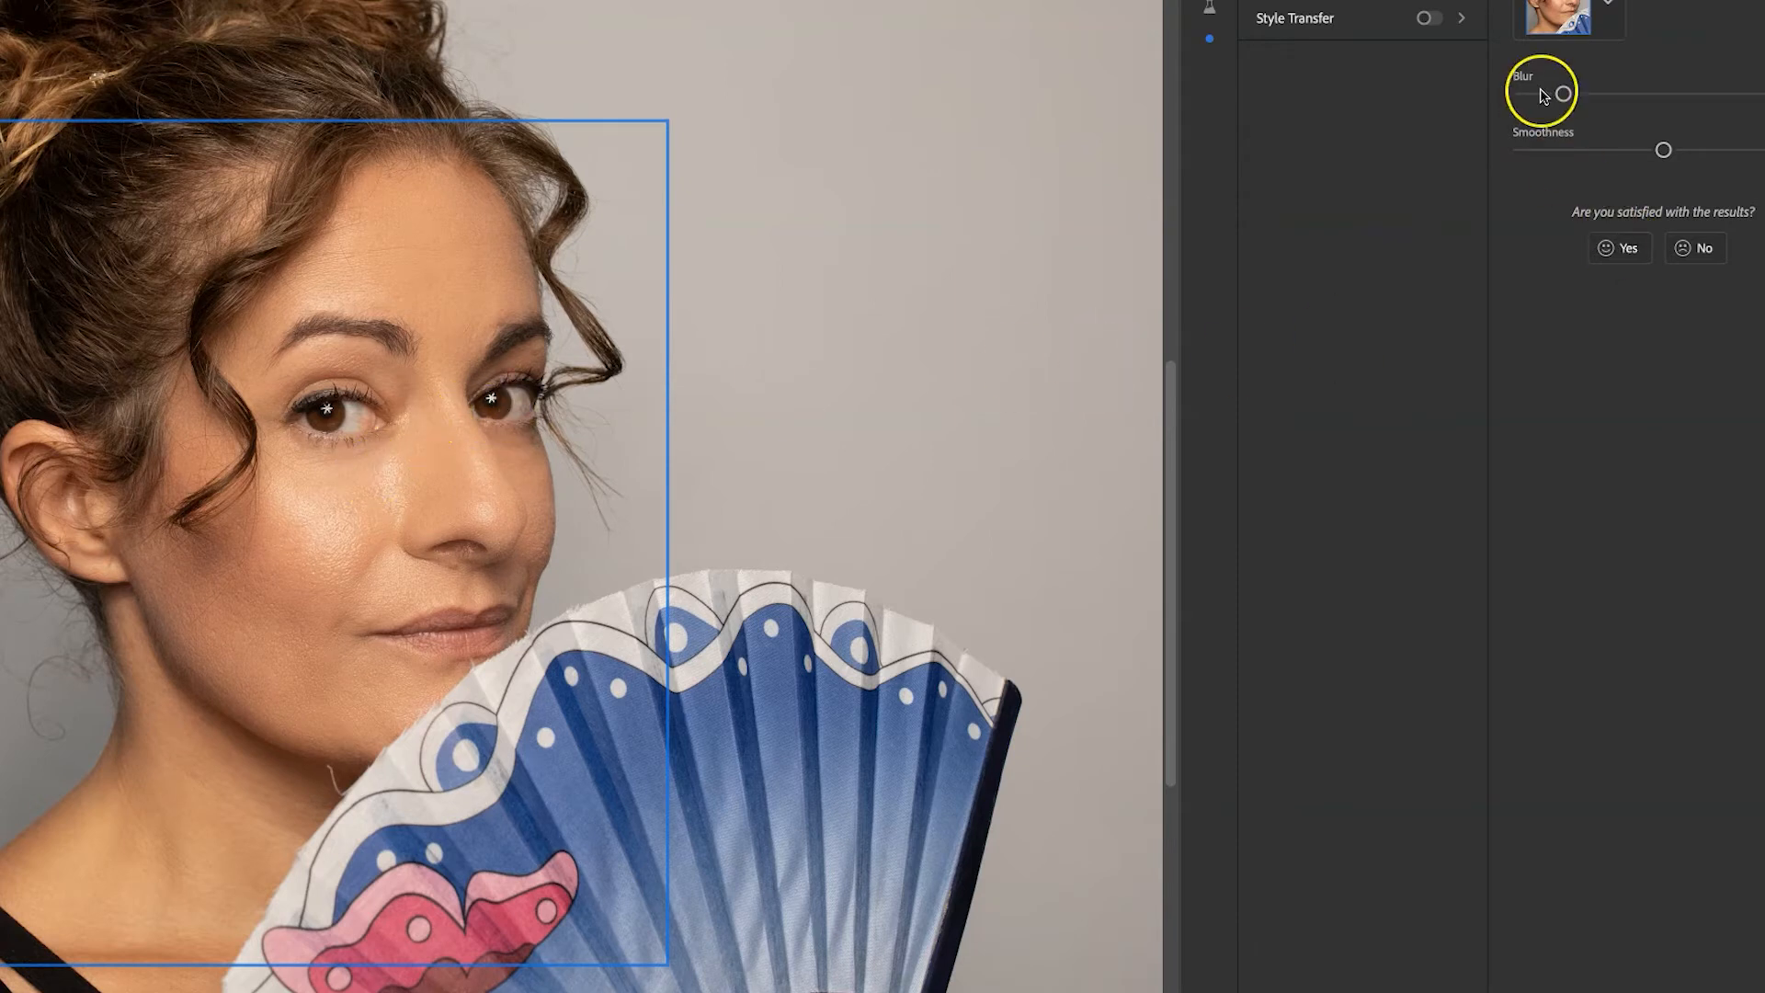
{"action": "left_click_drag", "start_coordinate": [1564, 94], "coordinate": [1578, 97]}
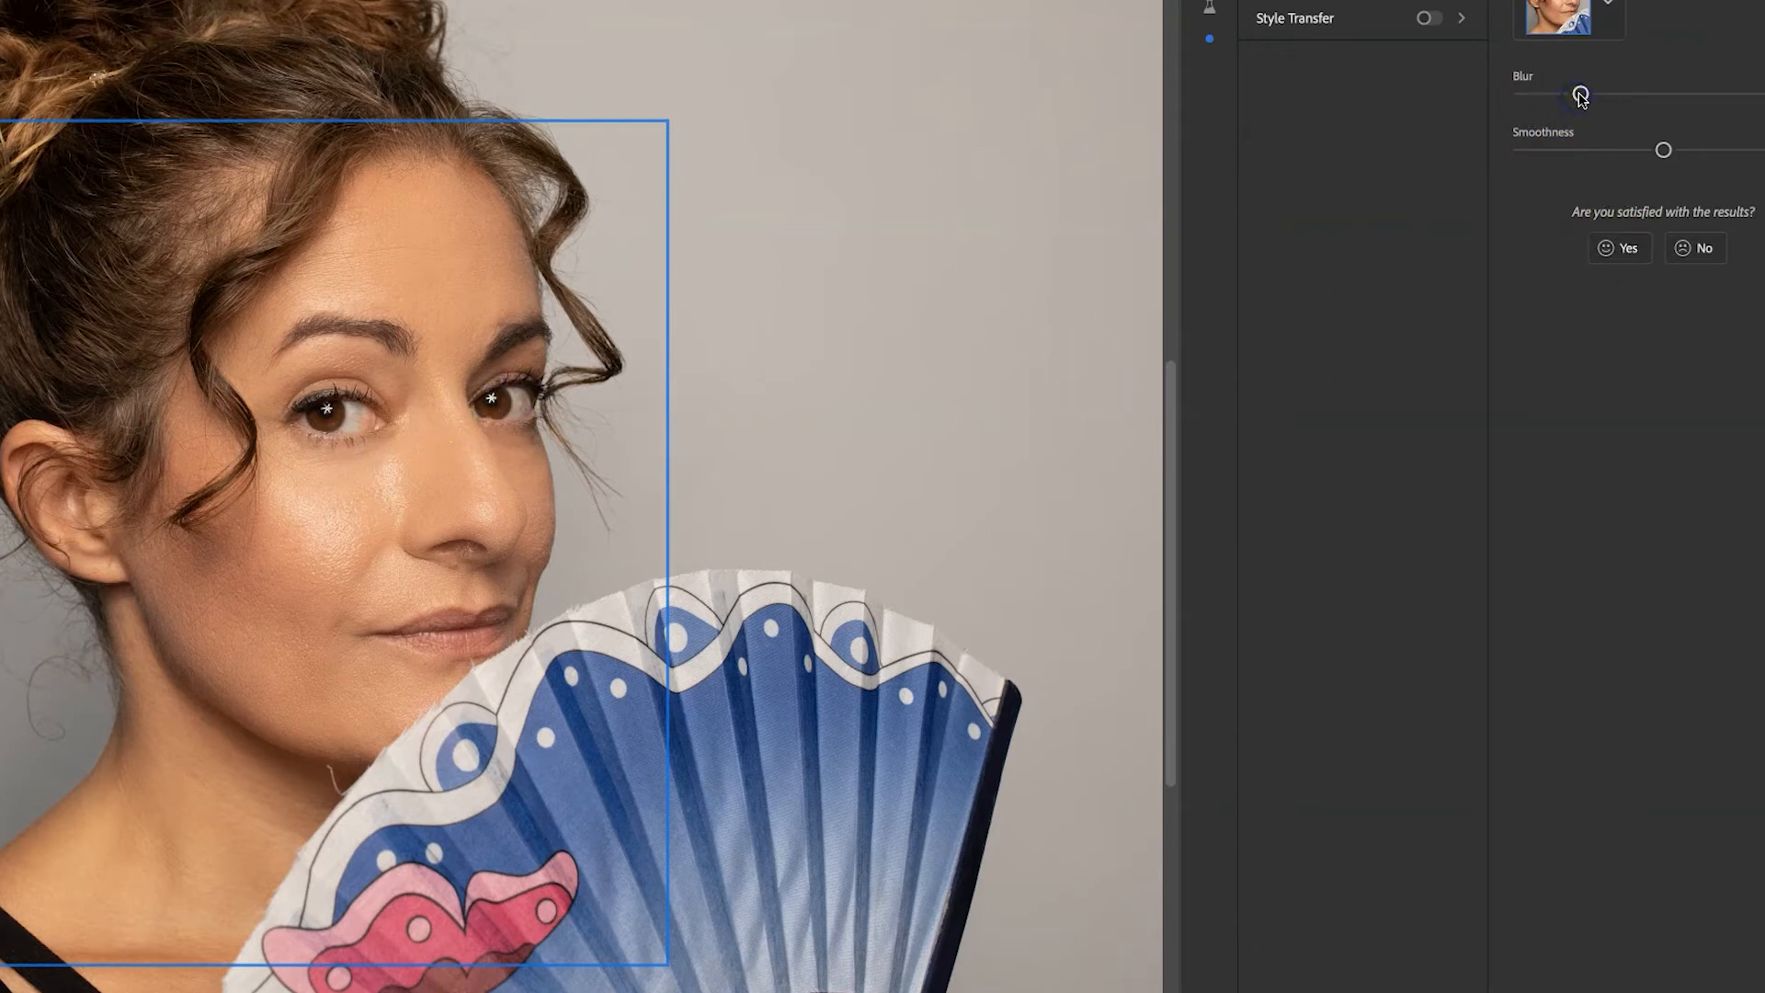
{"action": "left_click", "coordinate": [1709, 150]}
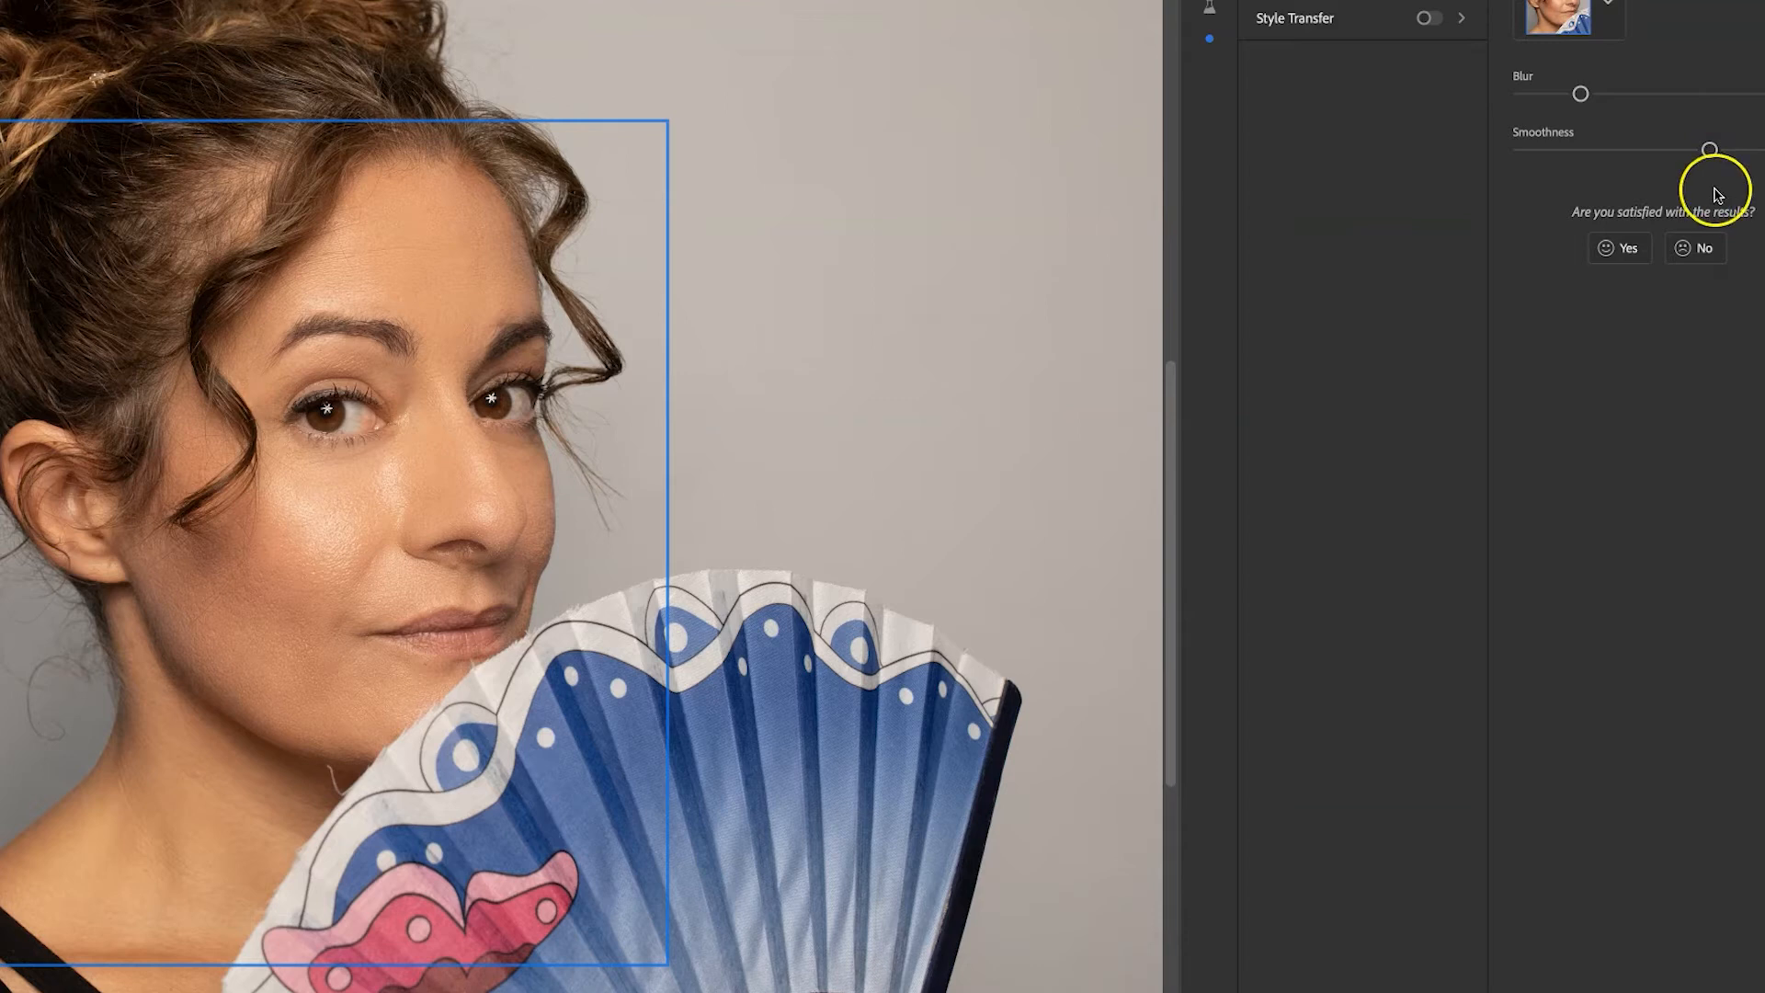
{"action": "left_click_drag", "start_coordinate": [1708, 149], "coordinate": [1699, 157]}
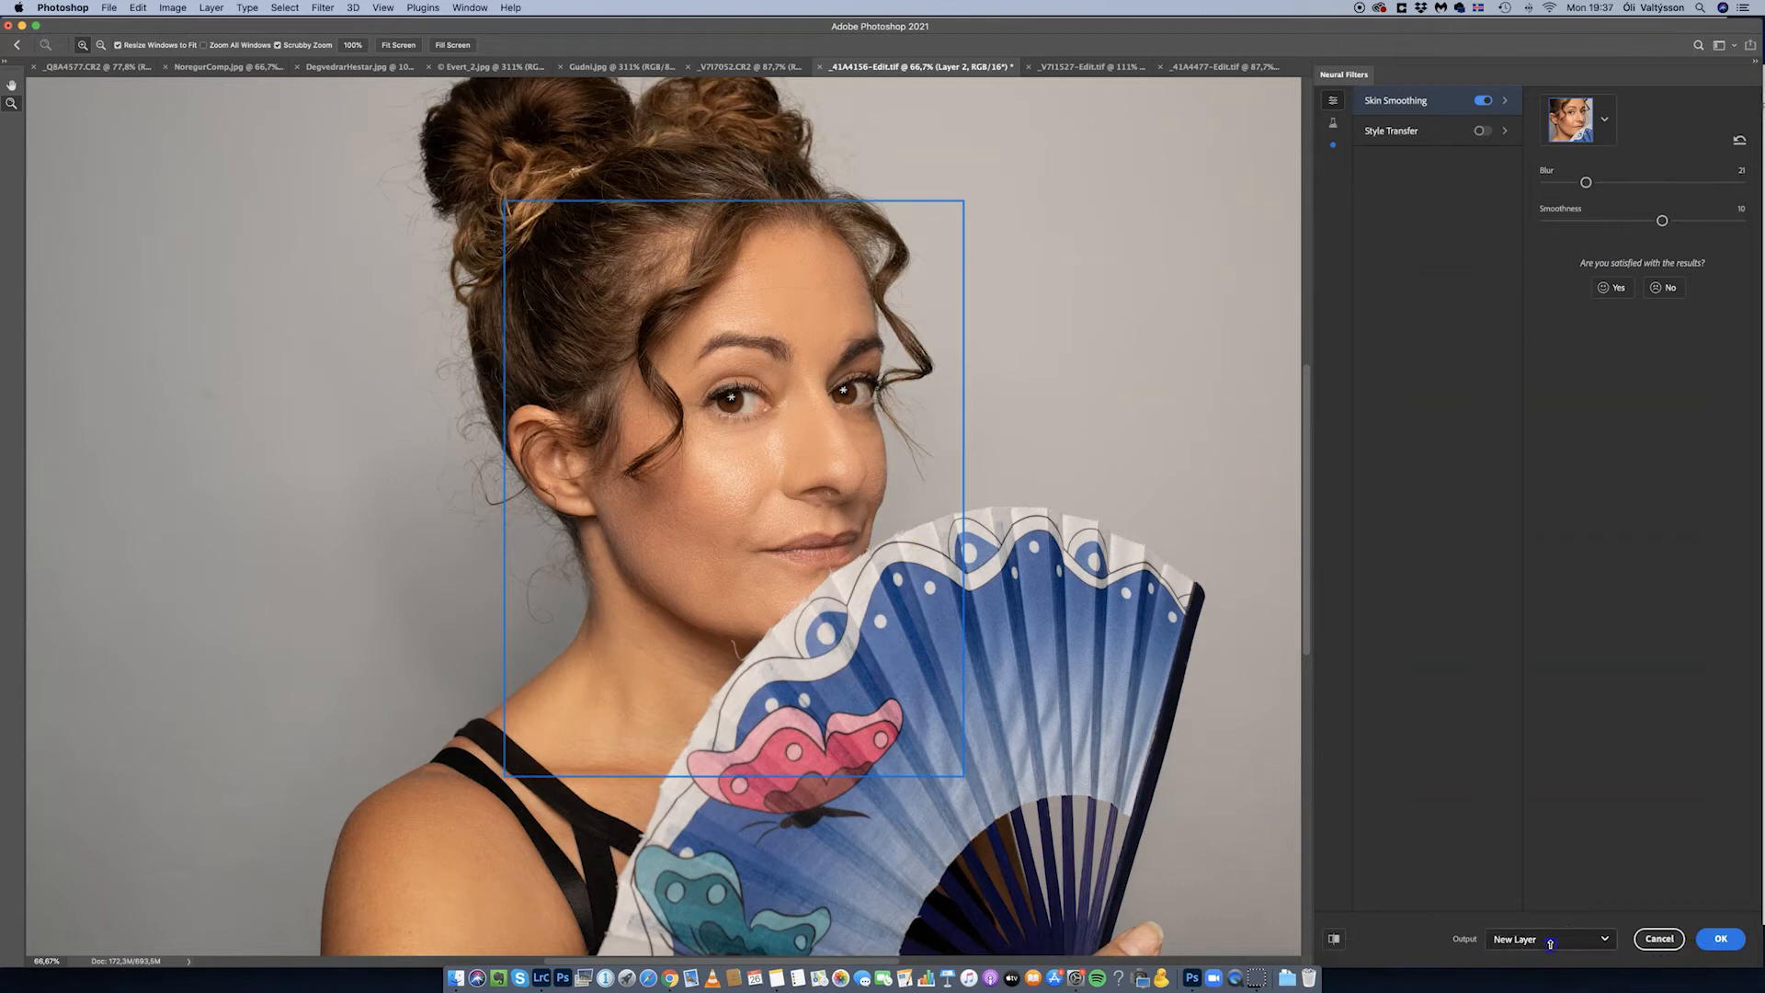
- Output the skin smoothing to a new layer and apply the filter
{"action": "left_click", "coordinate": [1604, 941]}
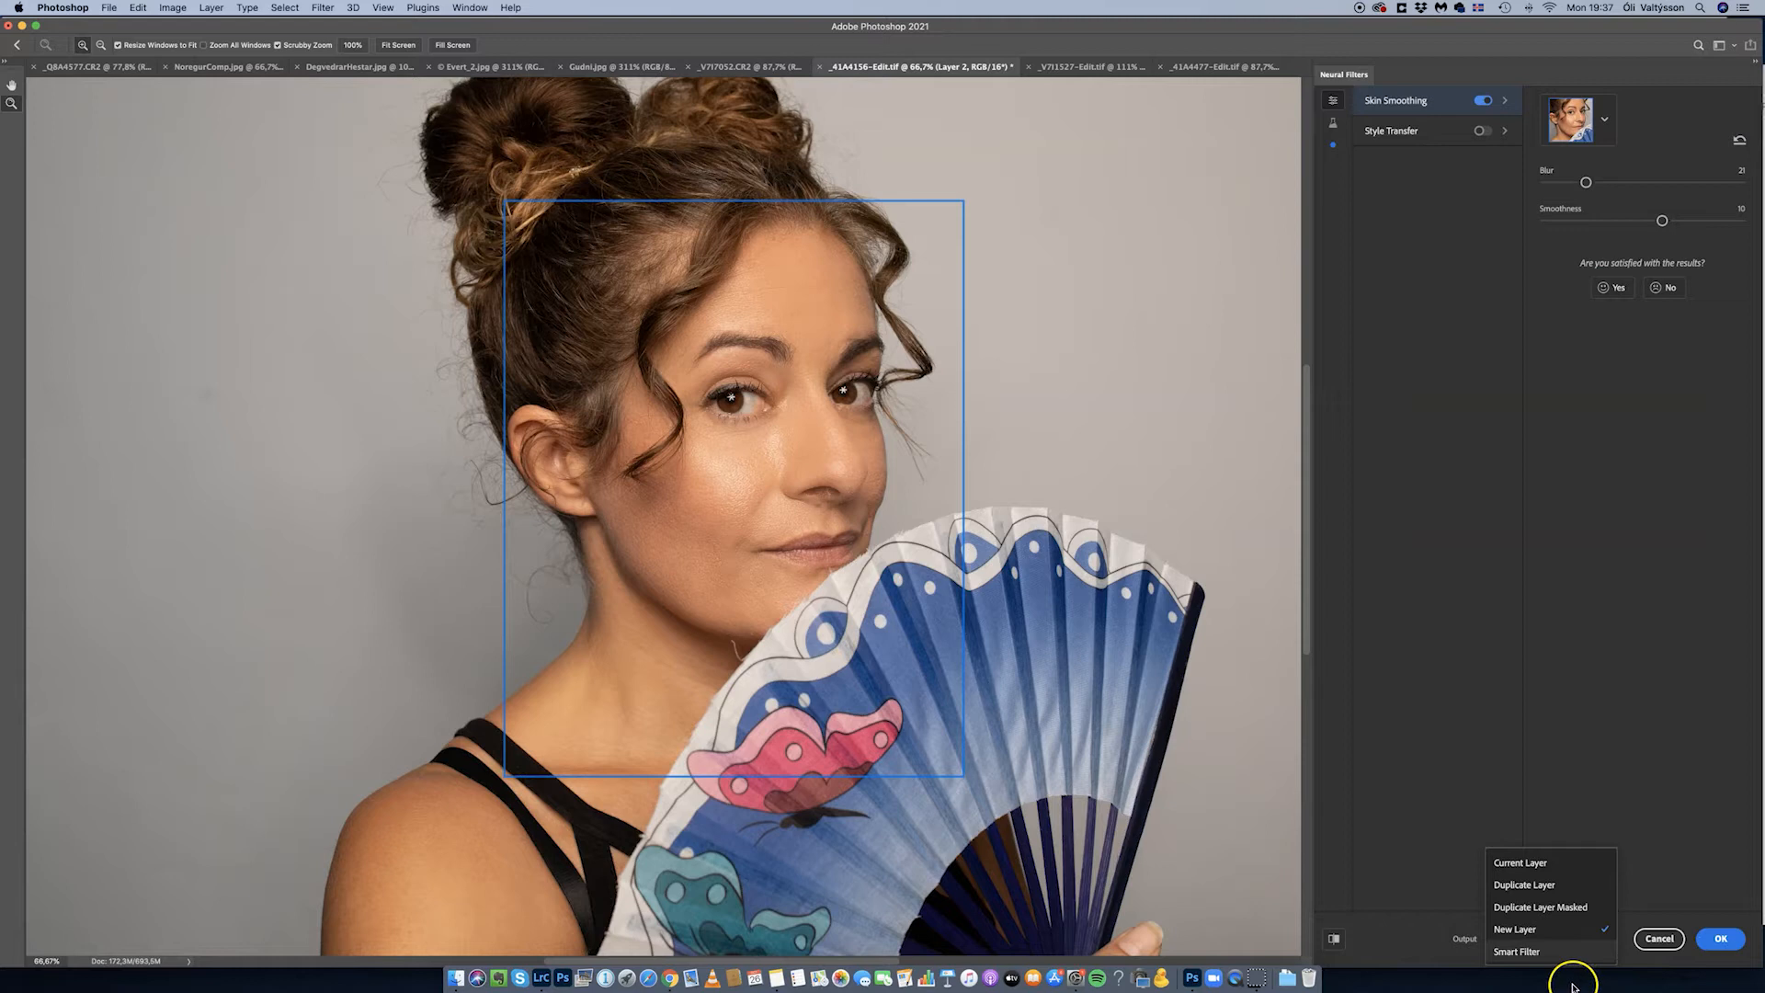
{"action": "left_click", "coordinate": [1540, 931]}
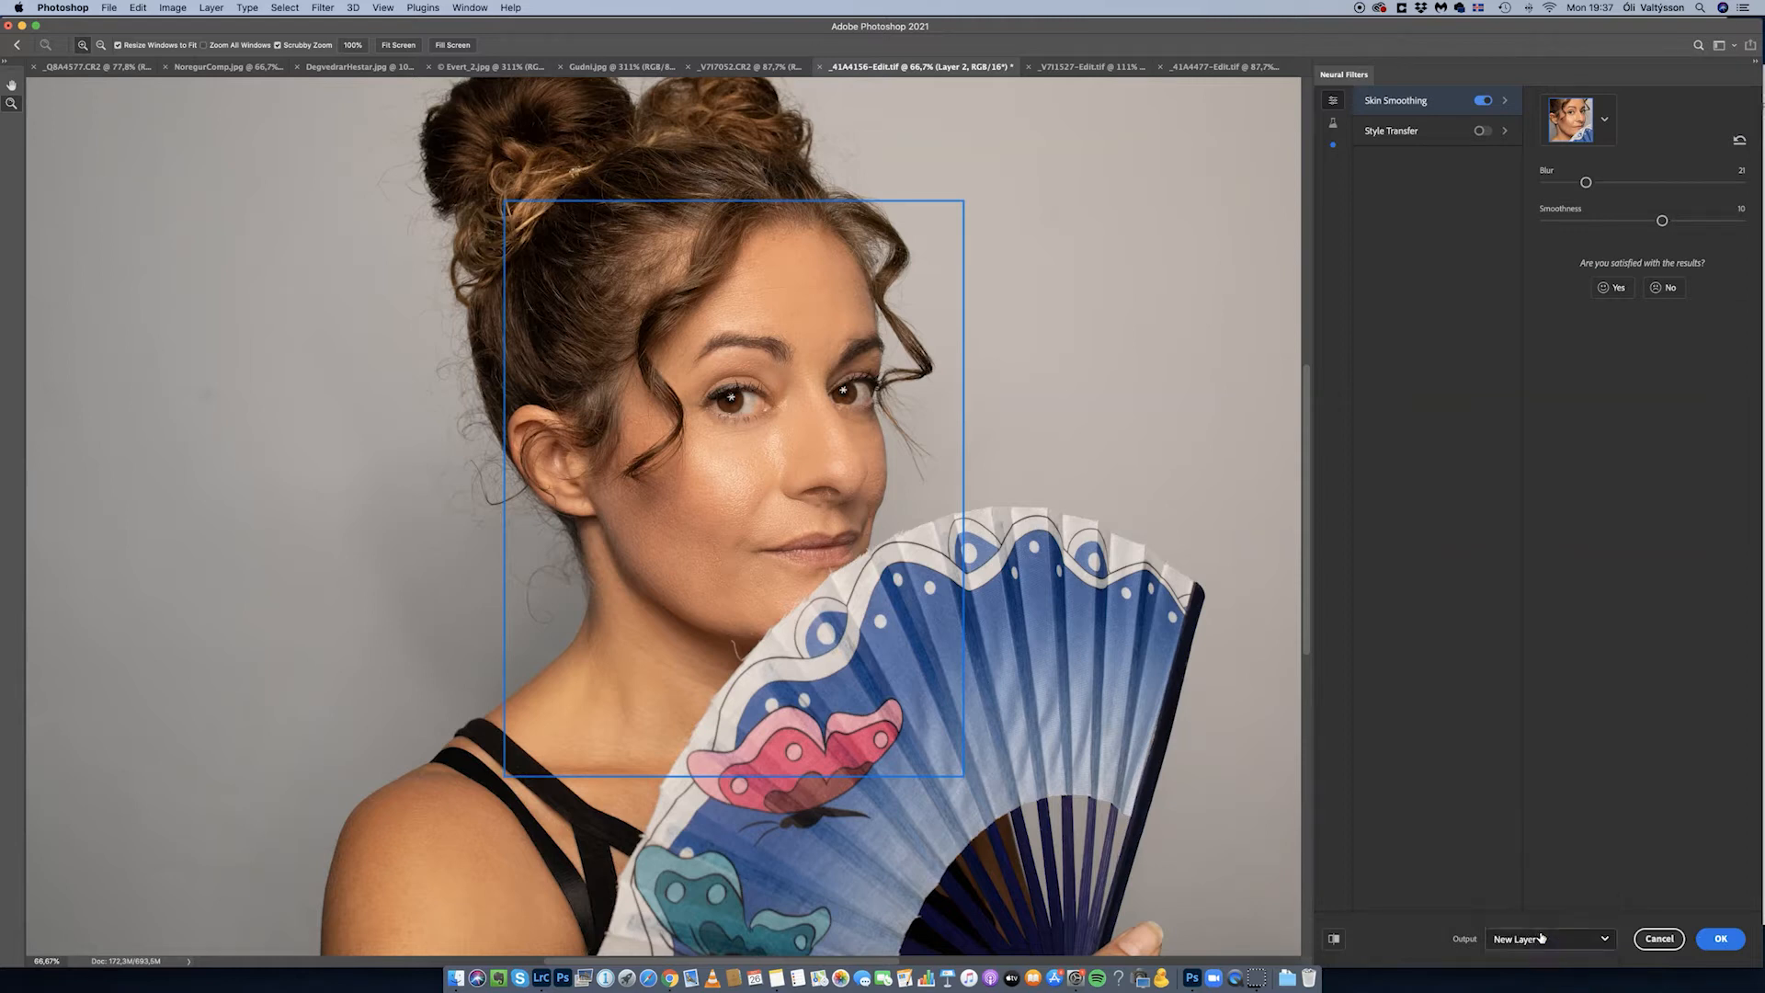
{"action": "left_click", "coordinate": [1716, 939]}
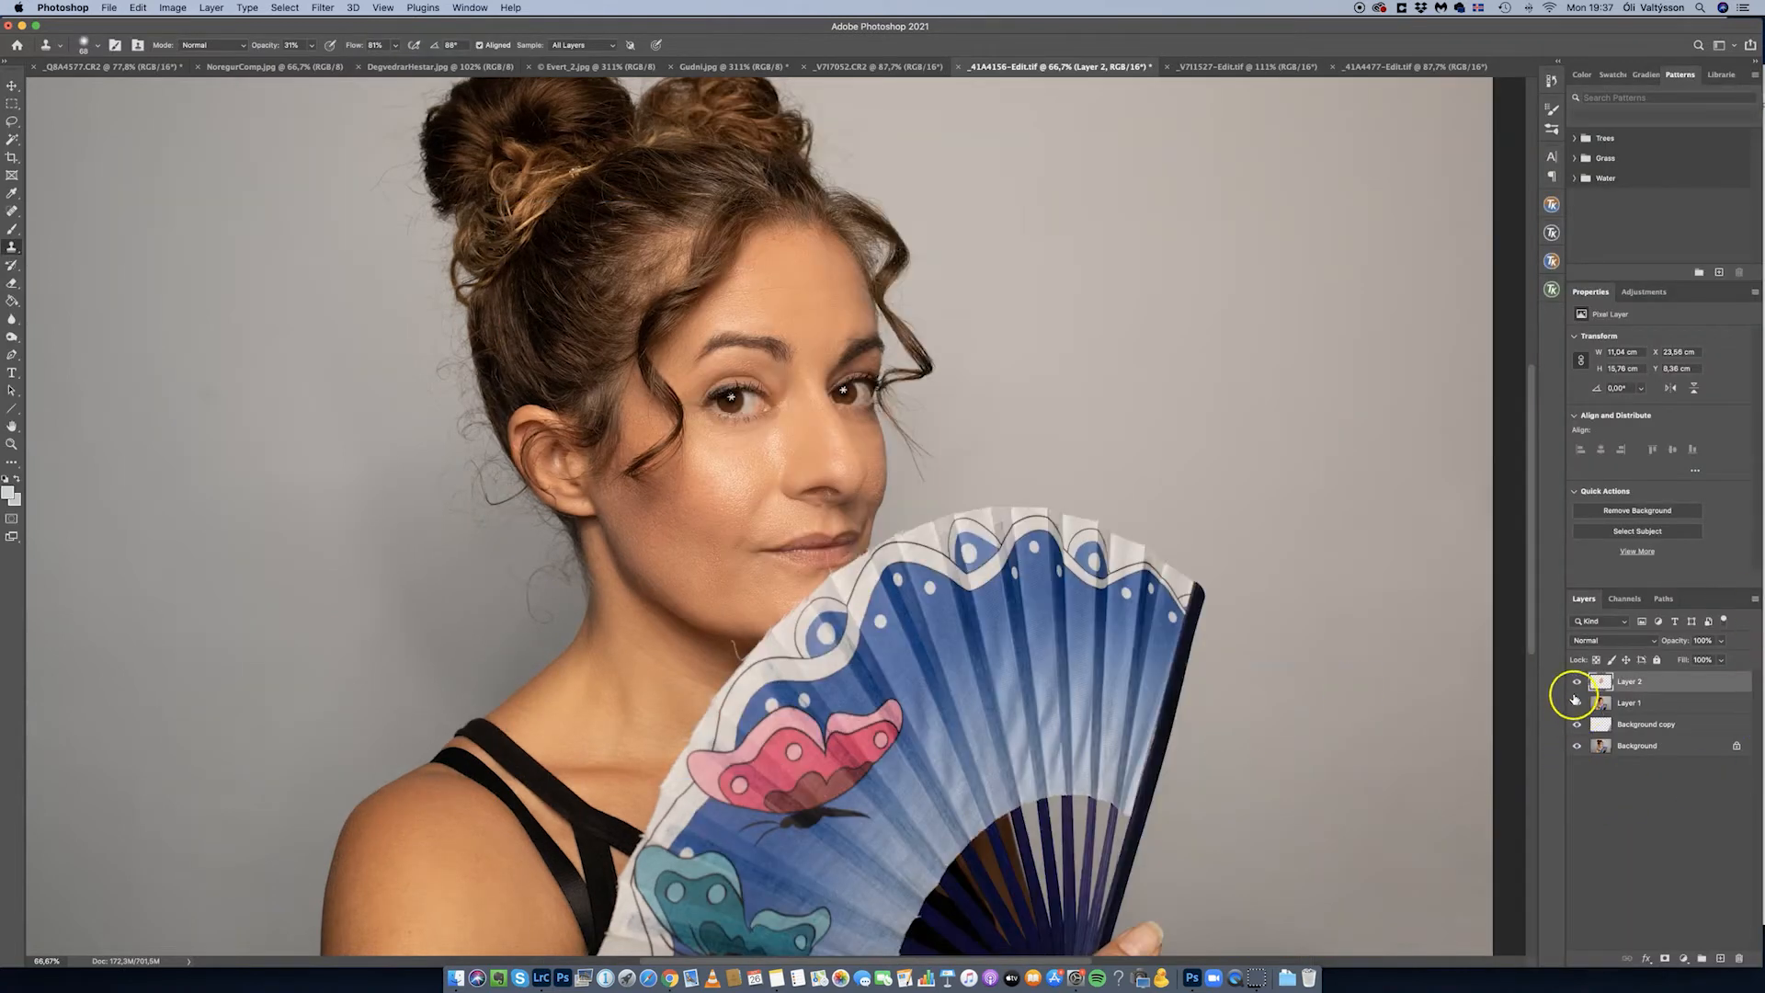
- Toggle the skin smoothing layer's visibility to compare before and after, and lower its opacity to about 88%
{"action": "left_click", "coordinate": [1578, 684]}
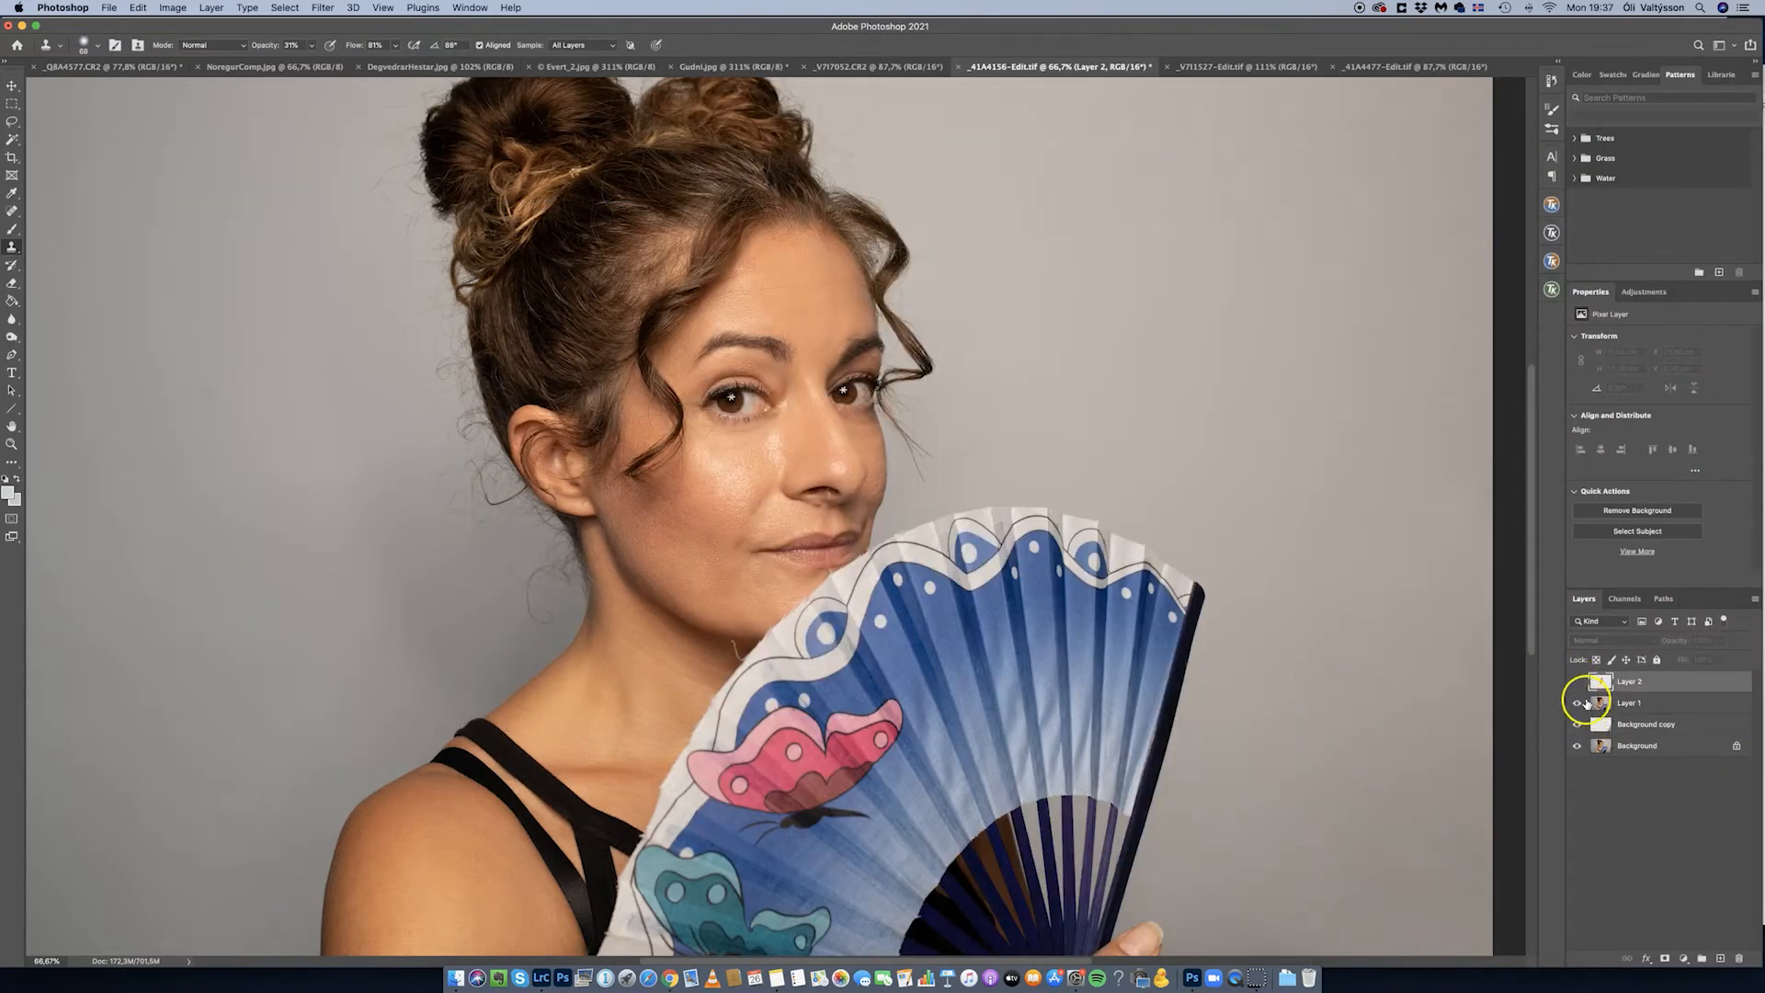
{"action": "left_click", "coordinate": [1578, 682]}
{"action": "left_click", "coordinate": [1579, 683]}
{"action": "left_click", "coordinate": [1579, 683]}
{"action": "left_click", "coordinate": [1579, 683]}
{"action": "left_click", "coordinate": [1580, 683]}
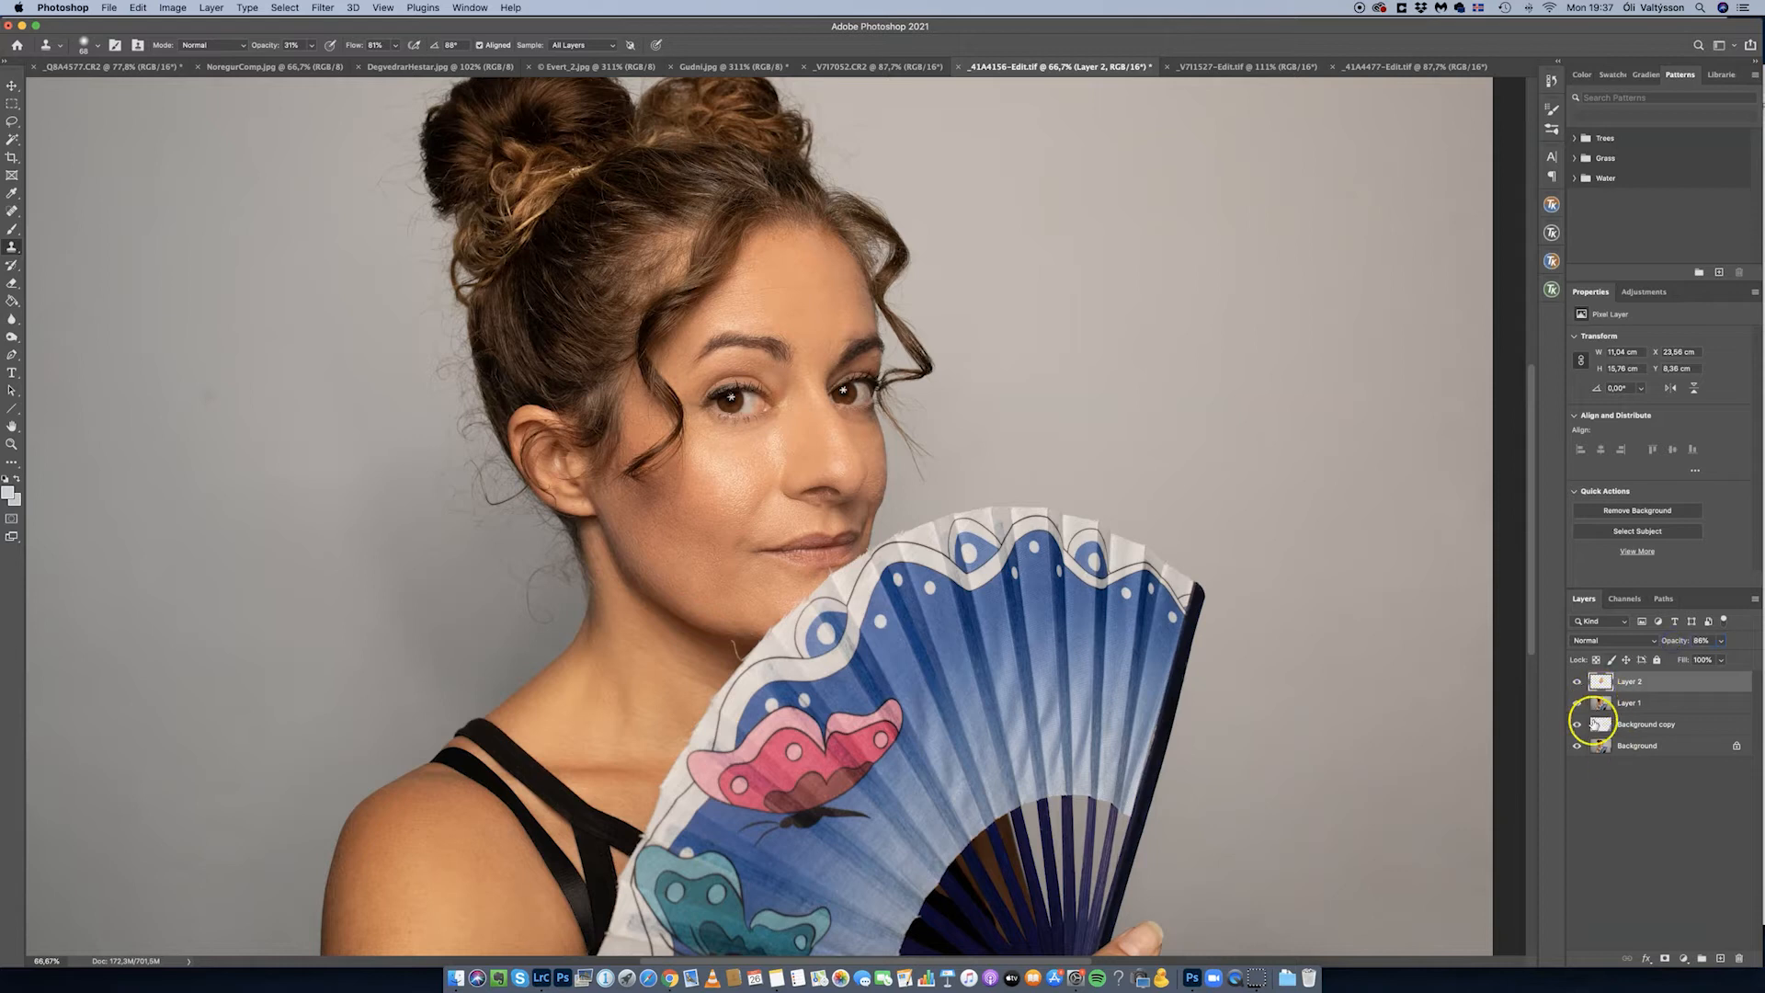
- Add a layer mask to the smoothing layer and paint black over the lips, chin and jaw to restore detail
{"action": "left_click", "coordinate": [1665, 959]}
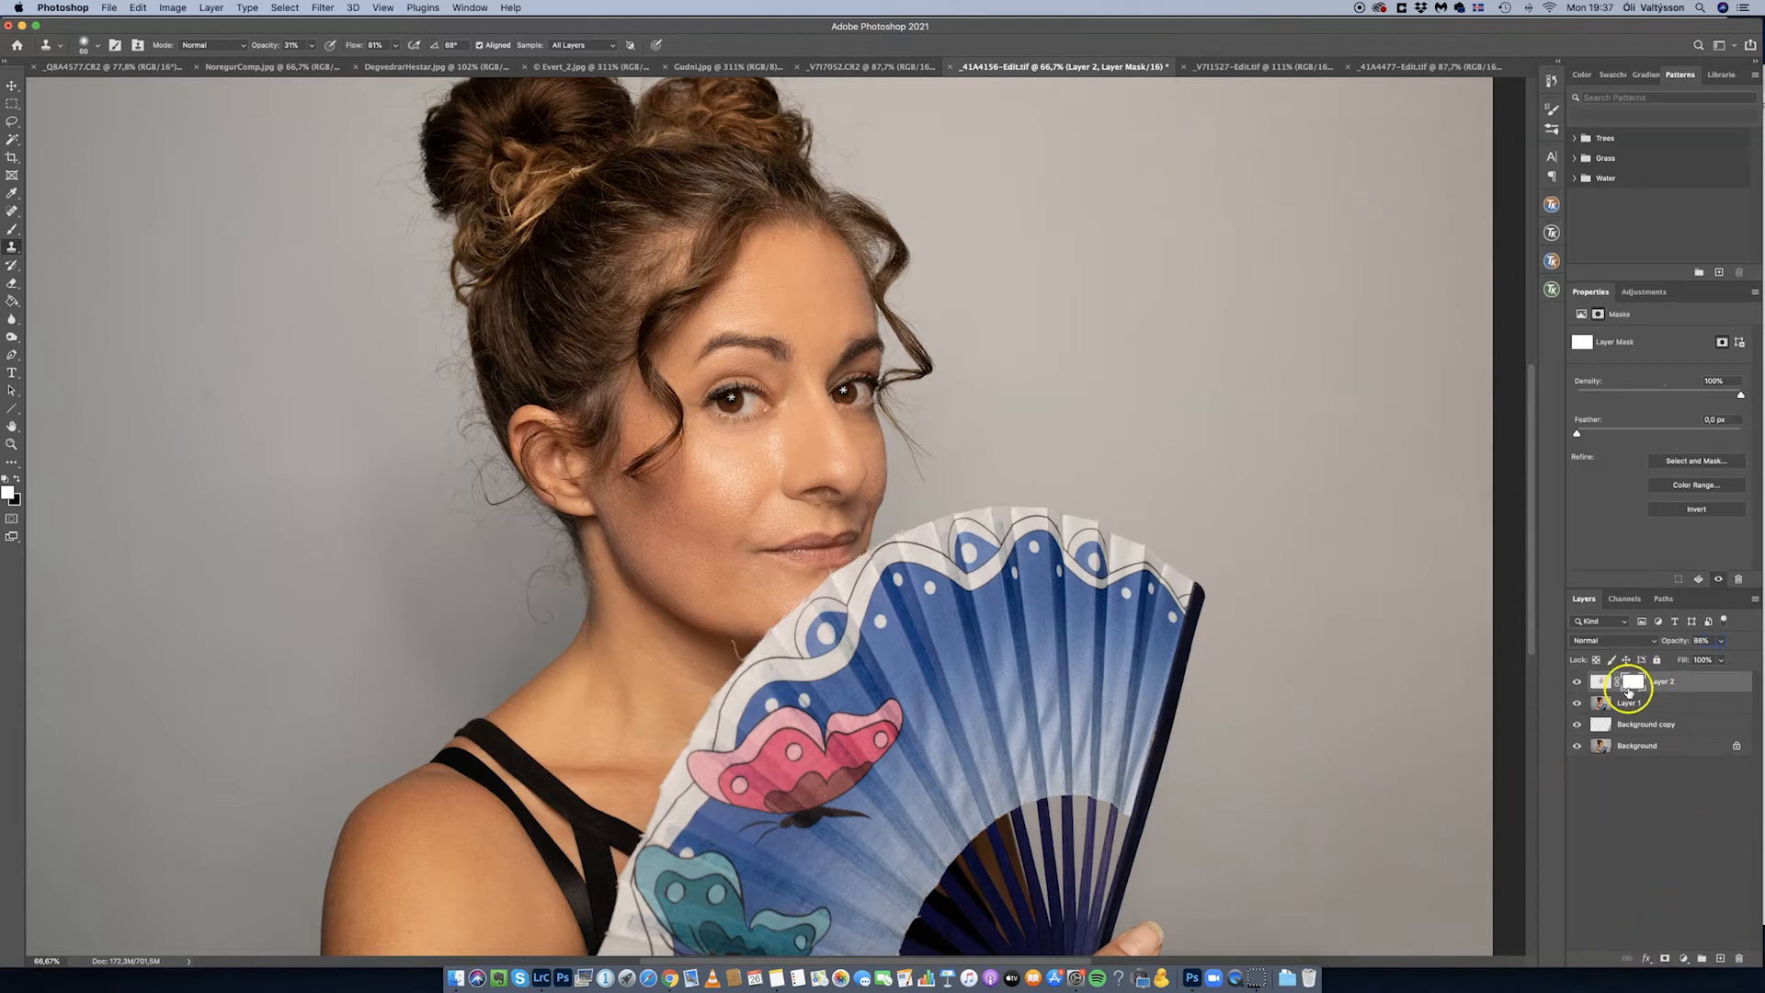
{"action": "key", "text": "b"}
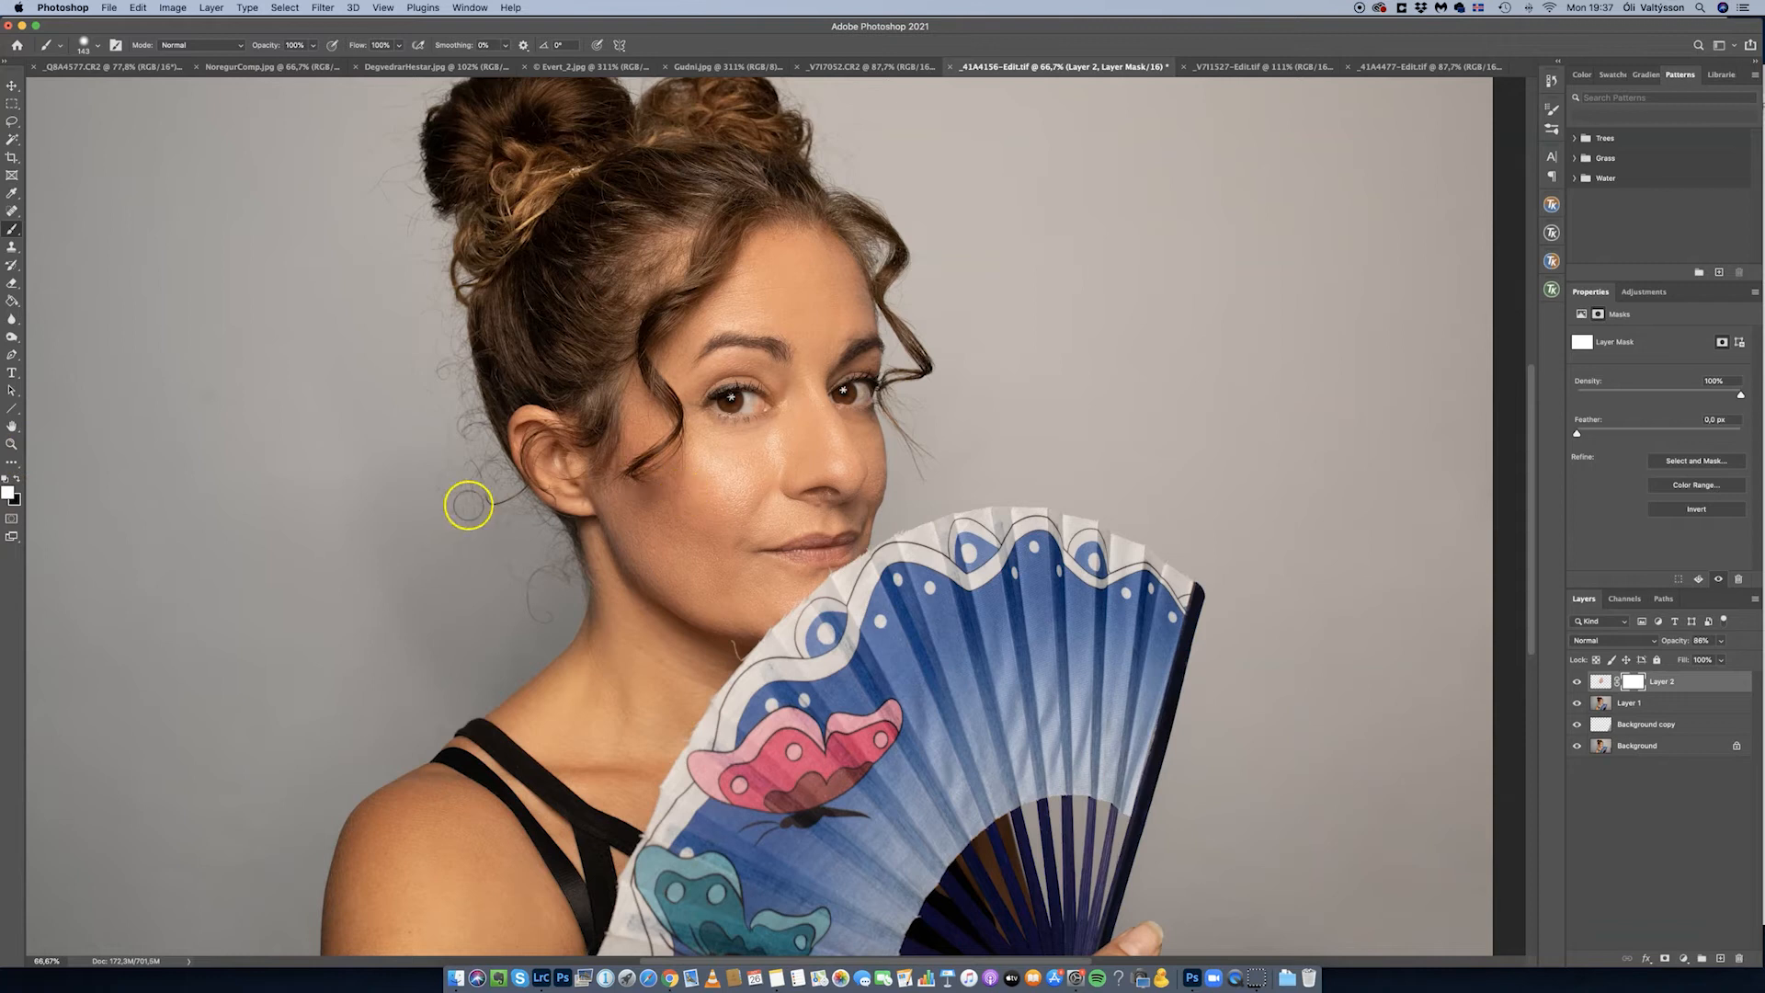
{"action": "key", "text": "x"}
{"action": "left_click_drag", "start_coordinate": [759, 545], "coordinate": [847, 539]}
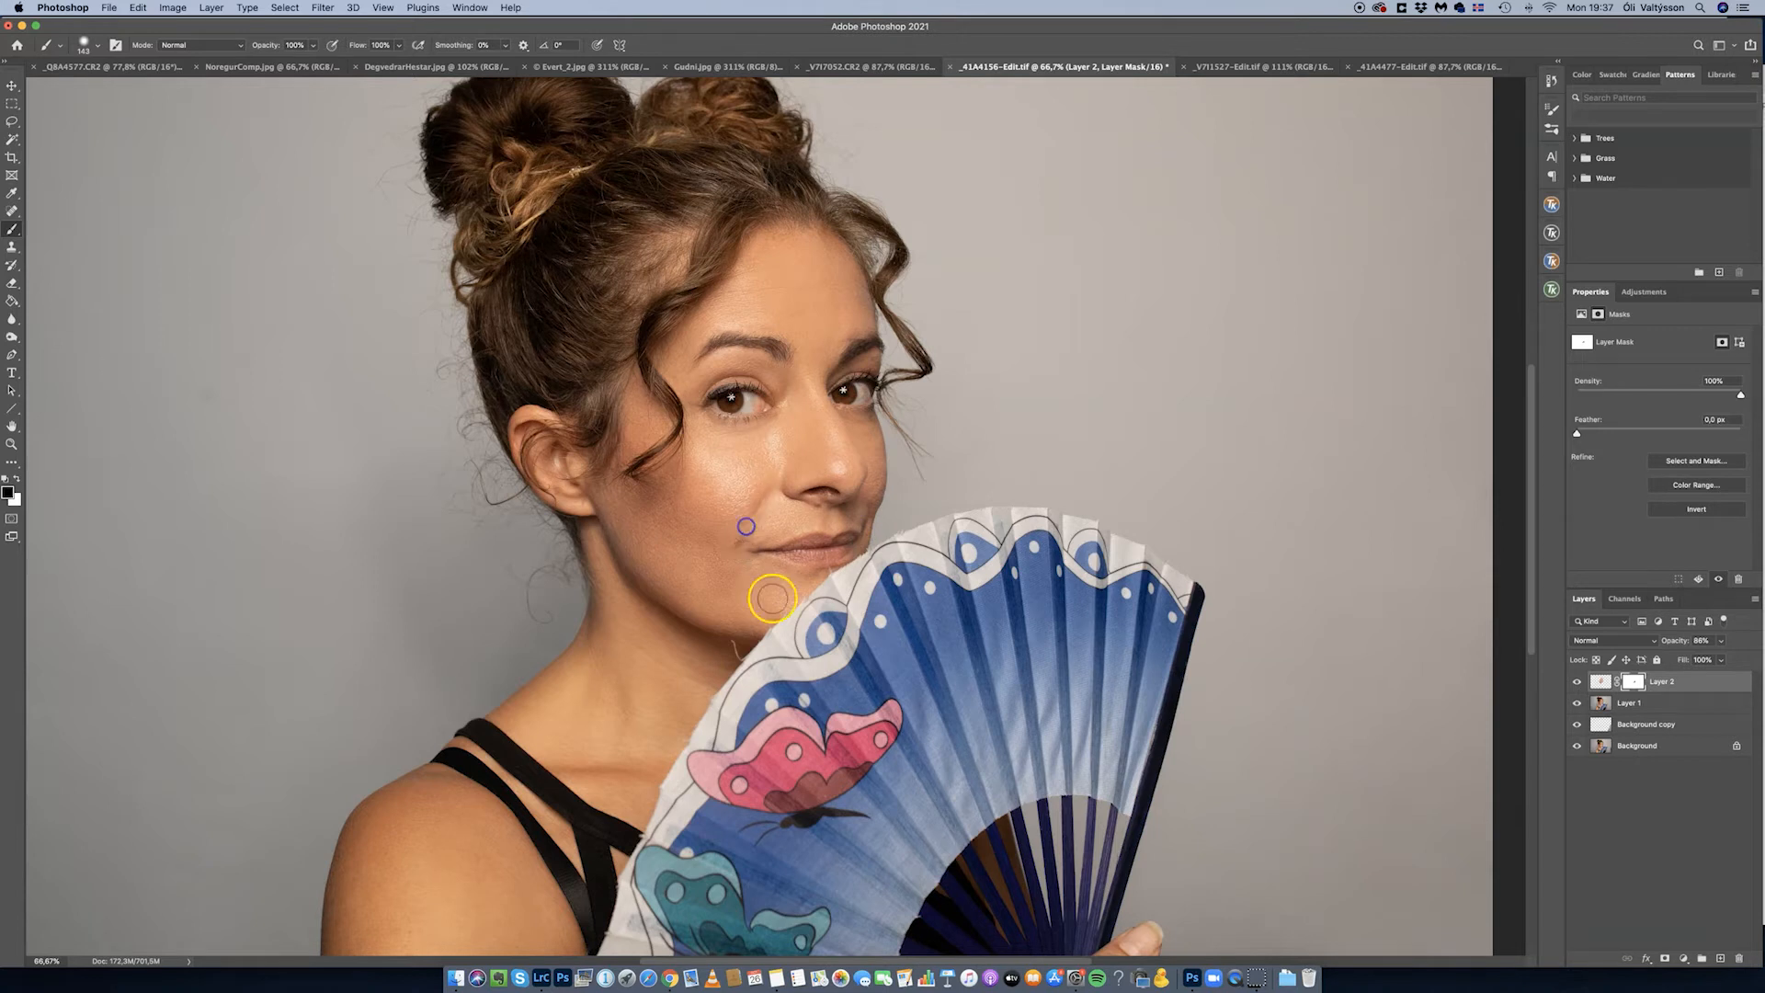
{"action": "left_click_drag", "start_coordinate": [772, 599], "coordinate": [784, 606]}
{"action": "left_click_drag", "start_coordinate": [631, 623], "coordinate": [695, 566]}
{"action": "key", "text": "z"}
{"action": "left_click", "coordinate": [753, 516]}
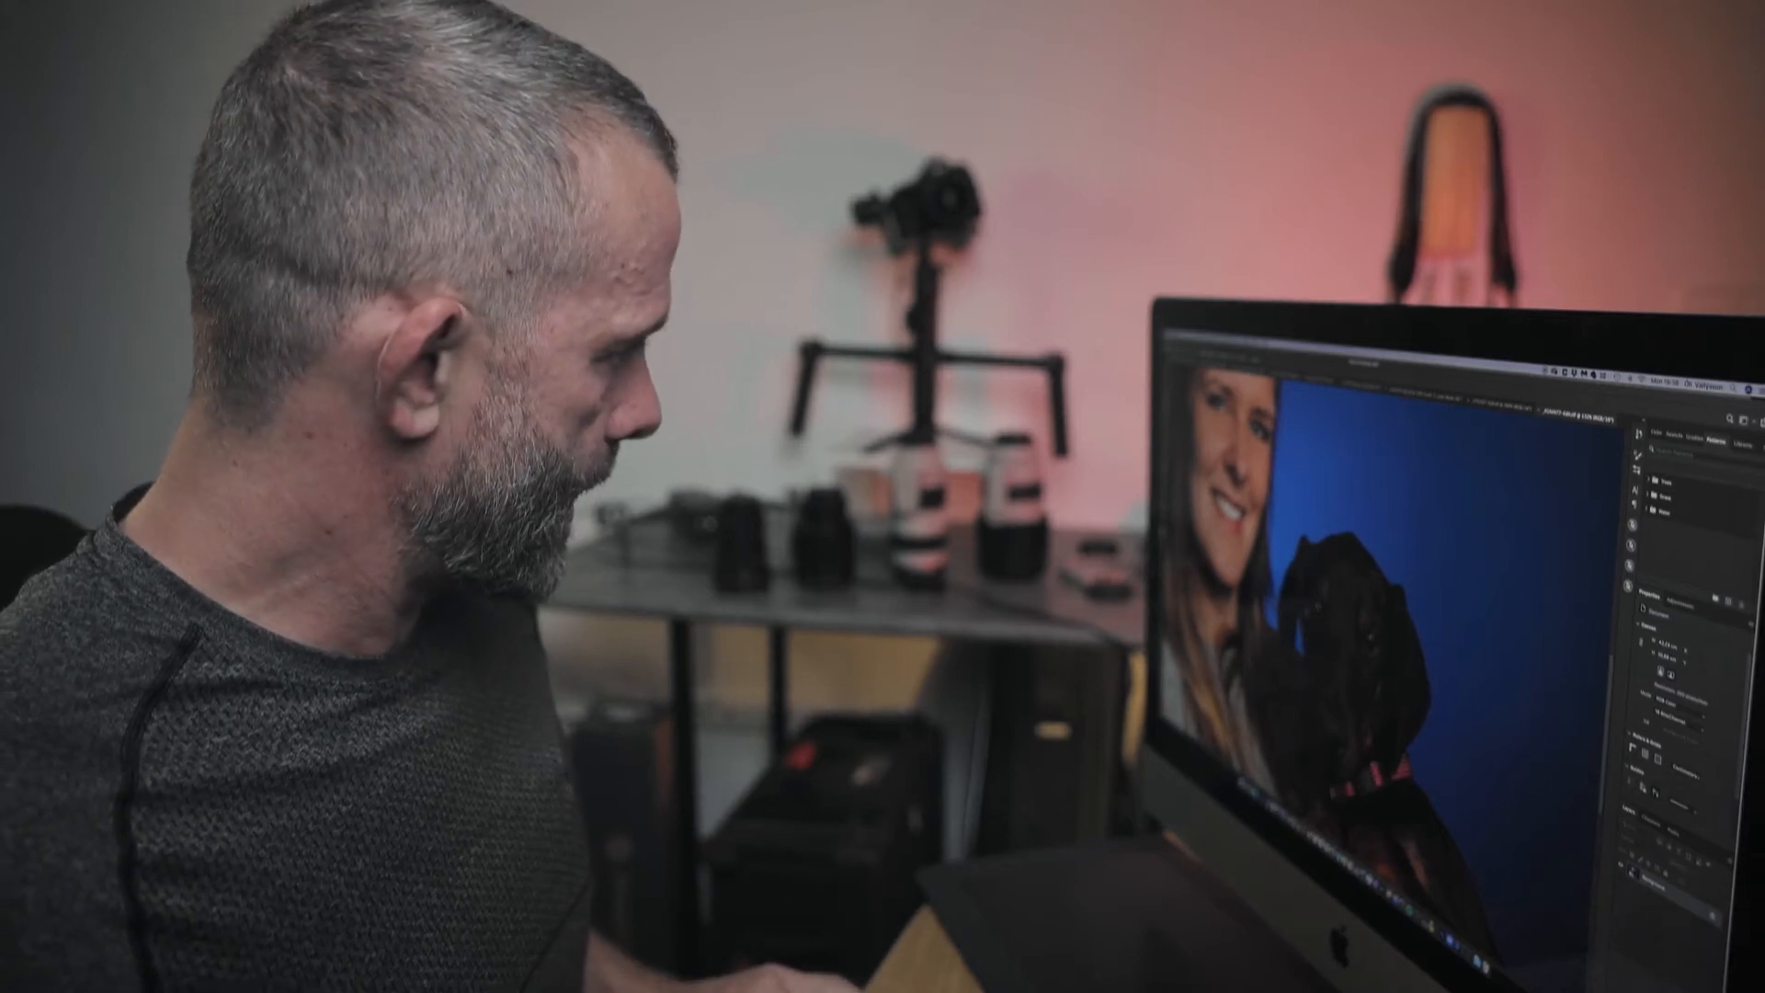
- Switch to the document _41A4477-Edit.tif and show the whole portrait of the woman with the dog
{"action": "key", "text": "super+minus"}
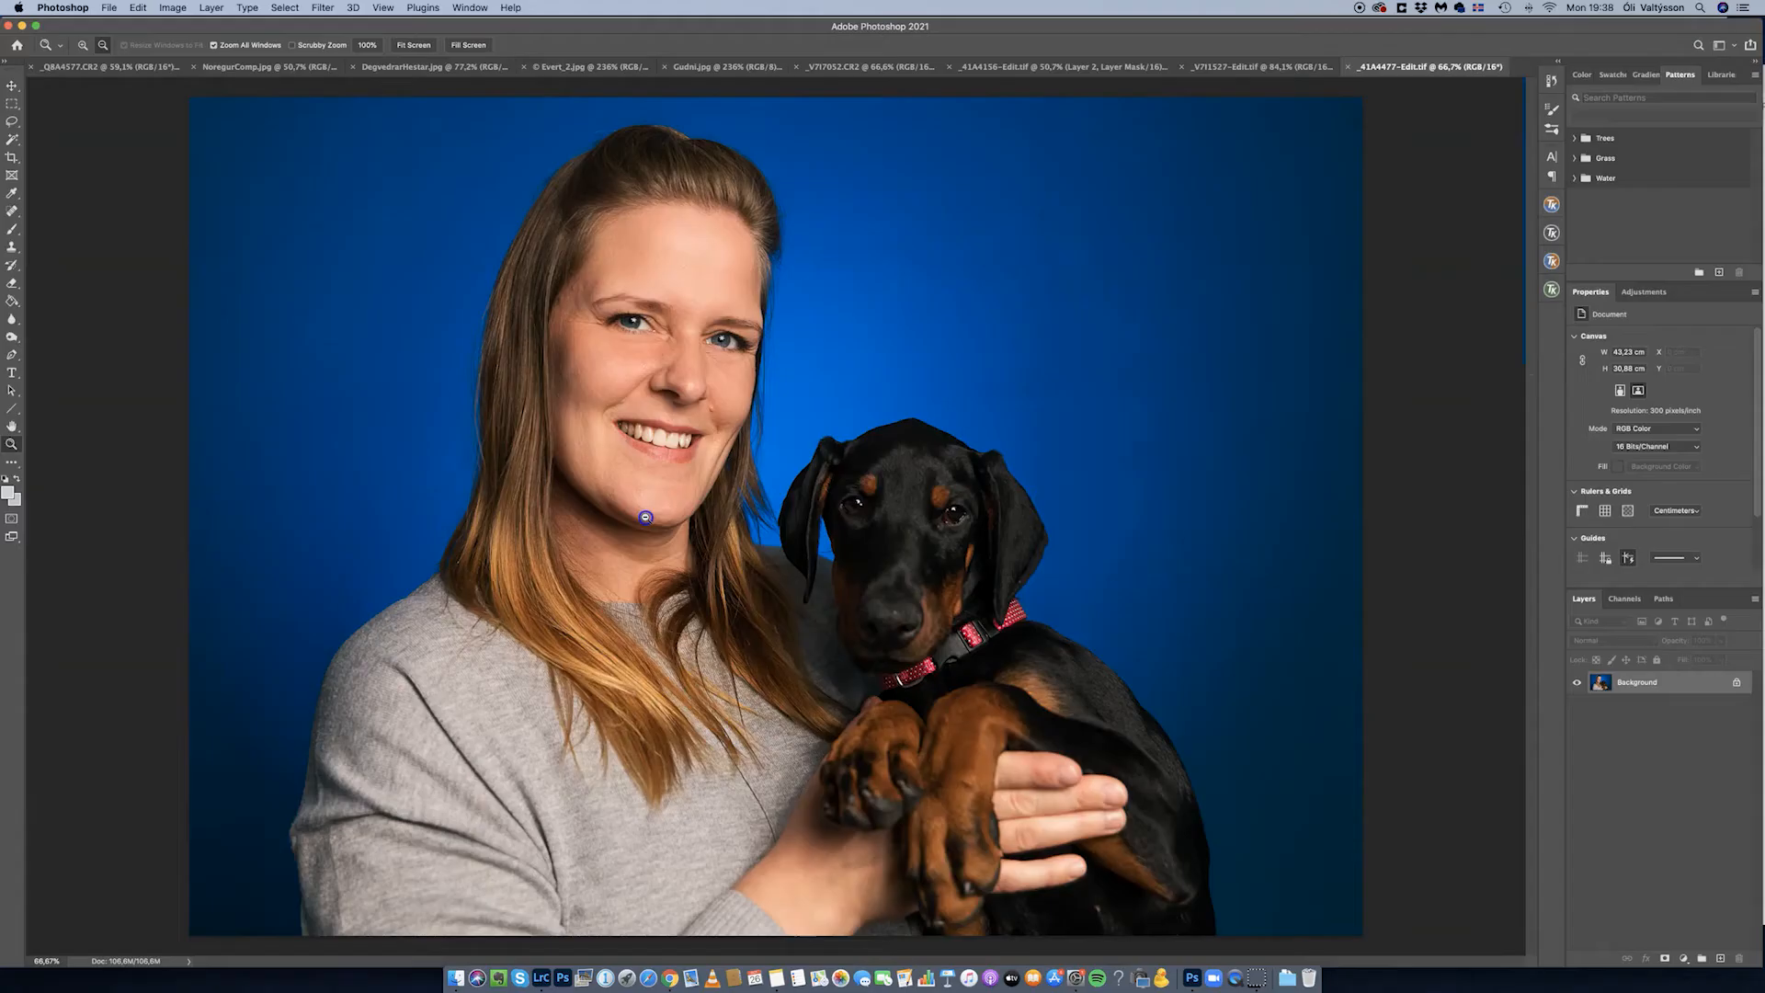
{"action": "left_click", "coordinate": [646, 516], "text": "alt"}
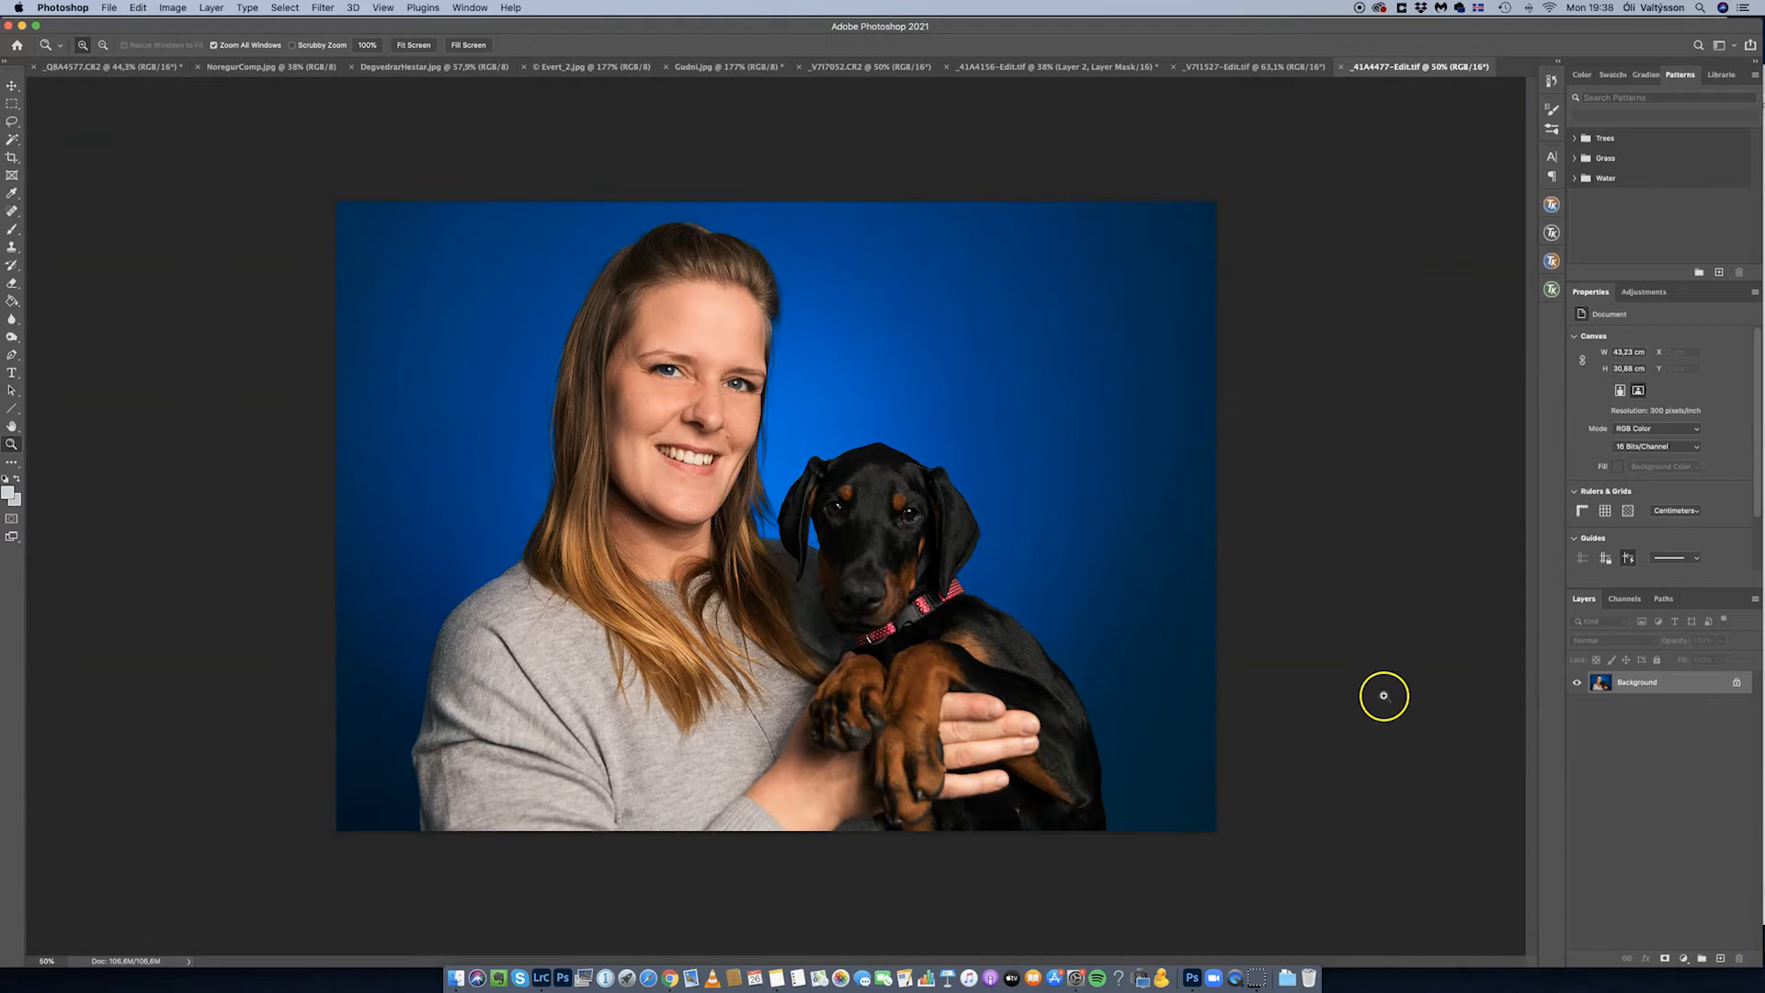